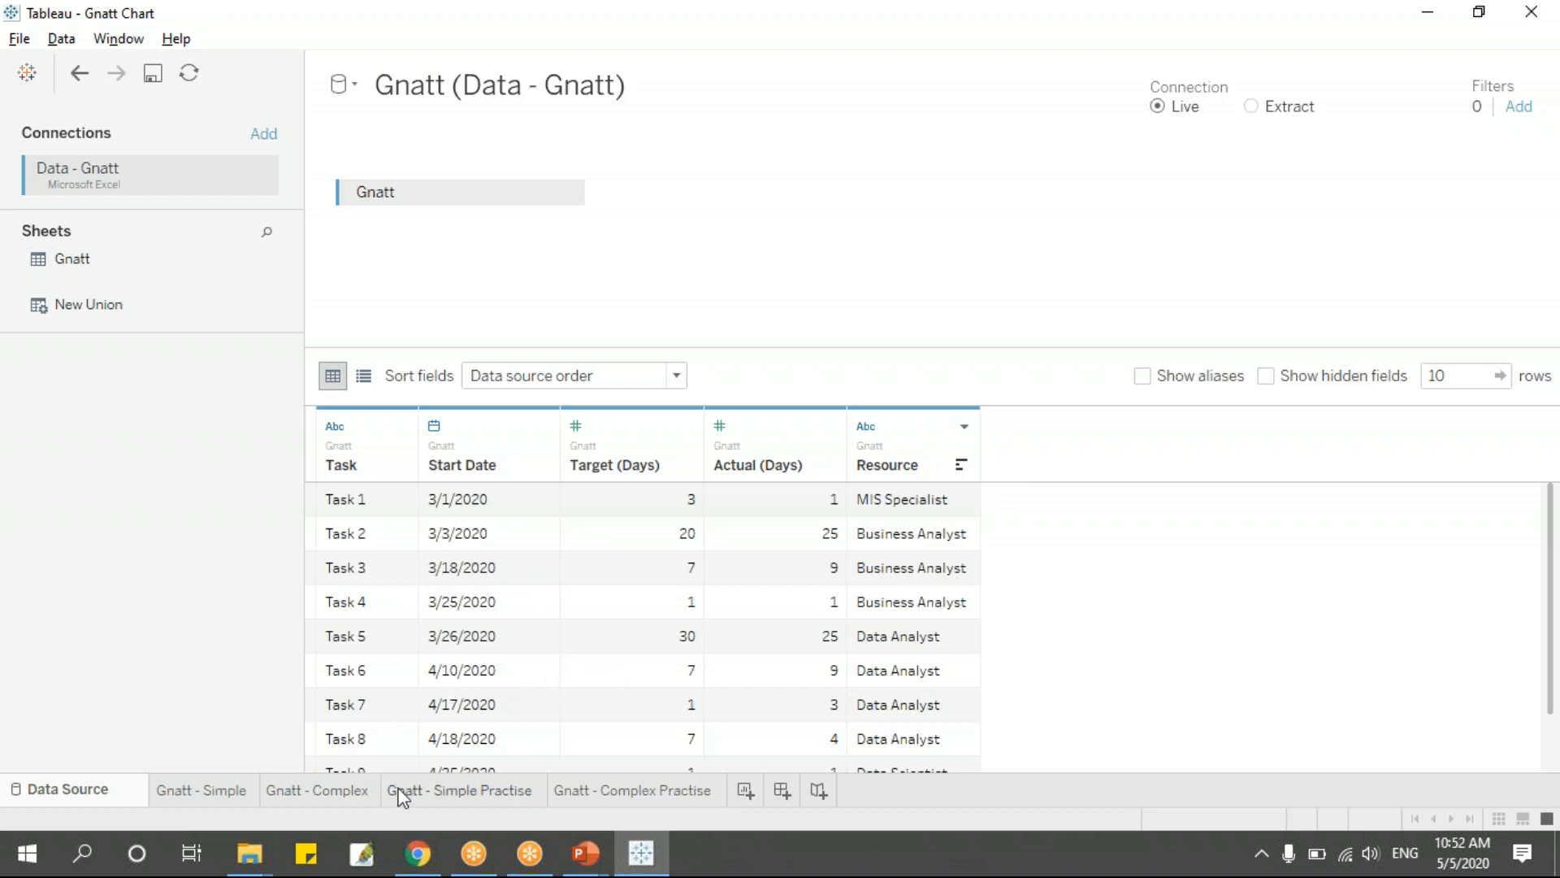
On the Gnatt - Simple Practise sheet, place the Task field on rows
click(459, 795)
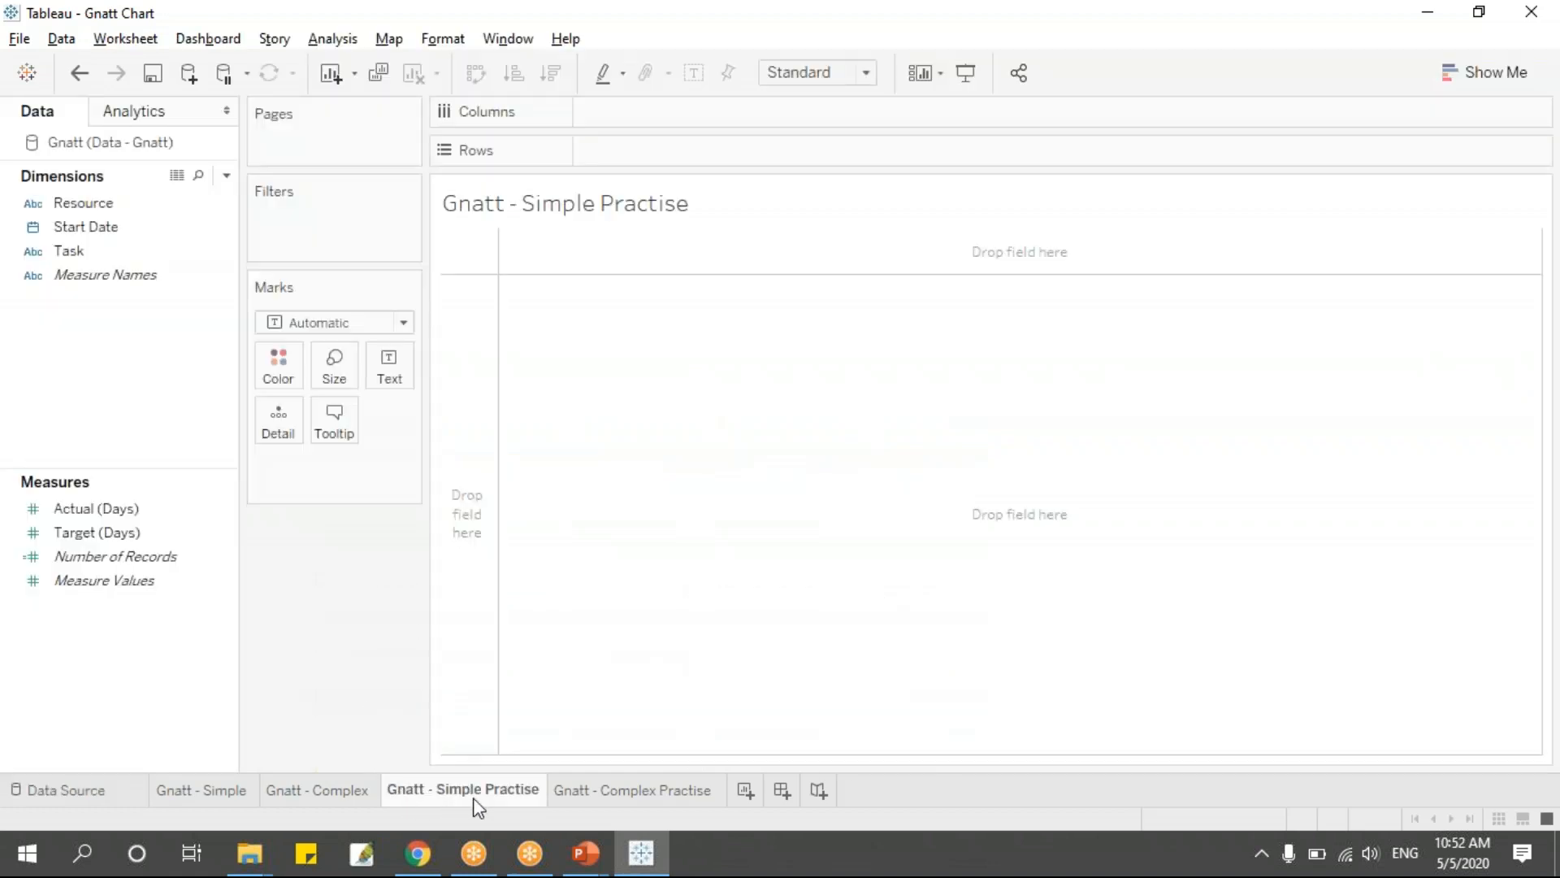
click(228, 787)
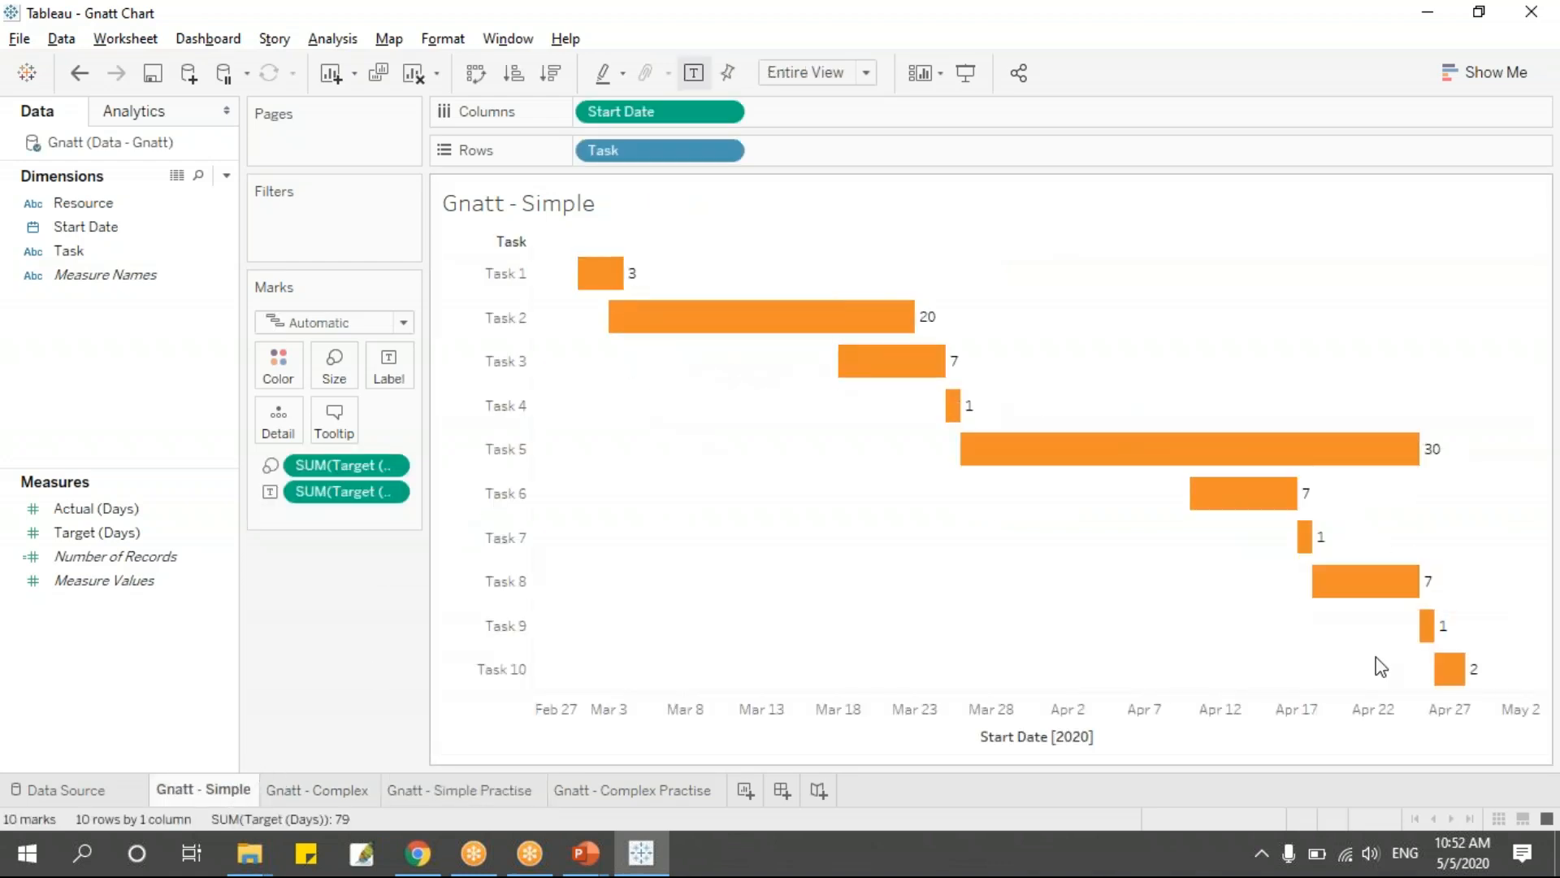
click(455, 788)
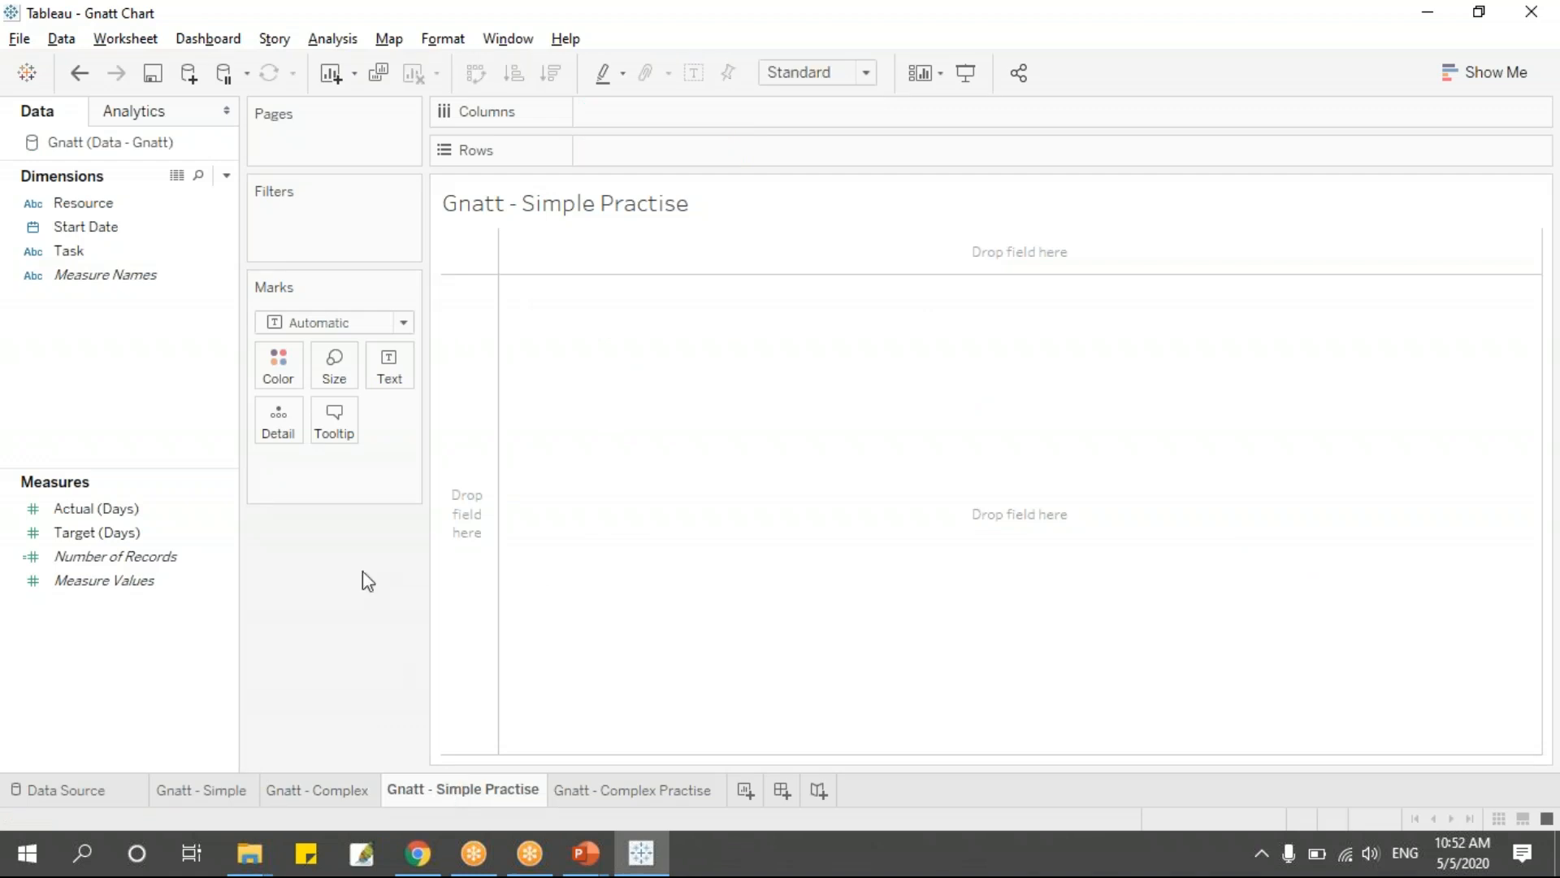
click(105, 276)
click(84, 251)
drag(84, 251, 674, 154)
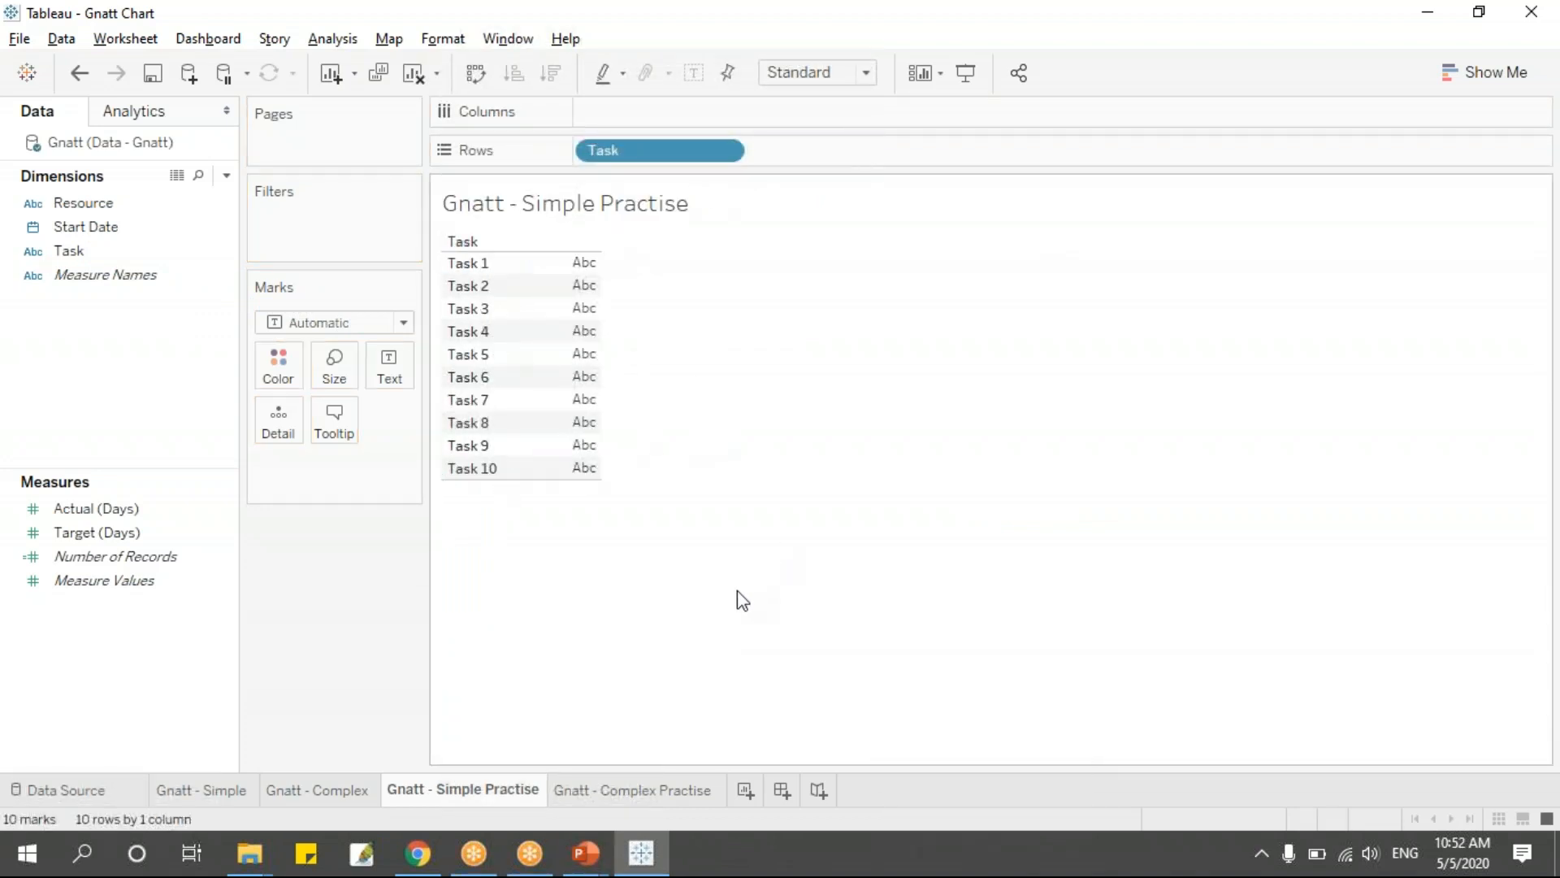
Place Start Date on columns and set it to show as Exact Date
click(95, 230)
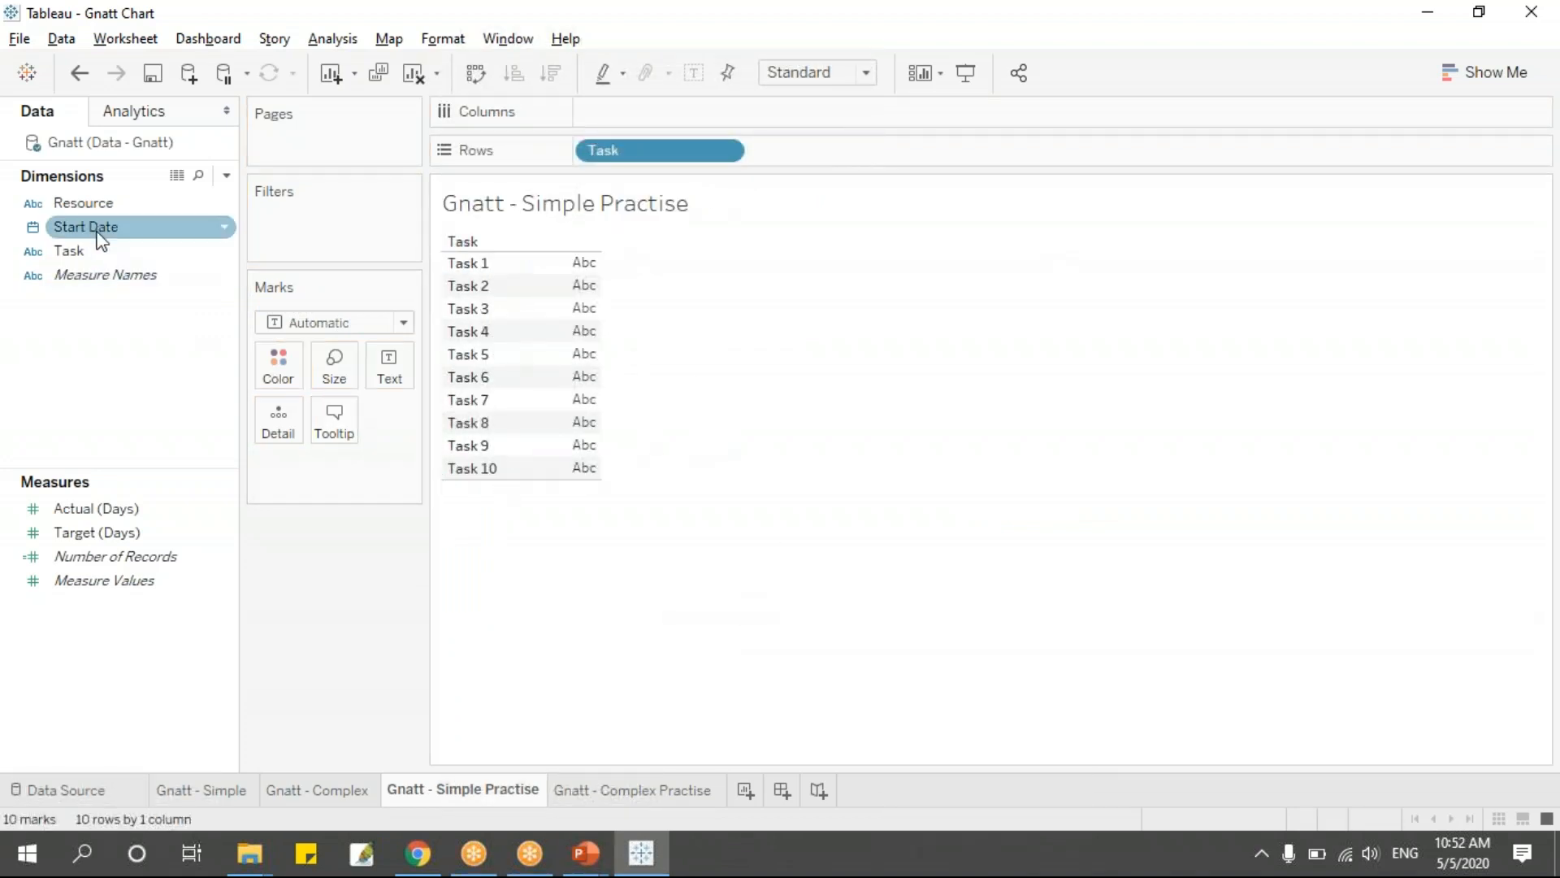
mouse_move(94, 230)
mouse_down()
mouse_move(765, 373)
mouse_move(828, 174)
mouse_move(685, 115)
mouse_up()
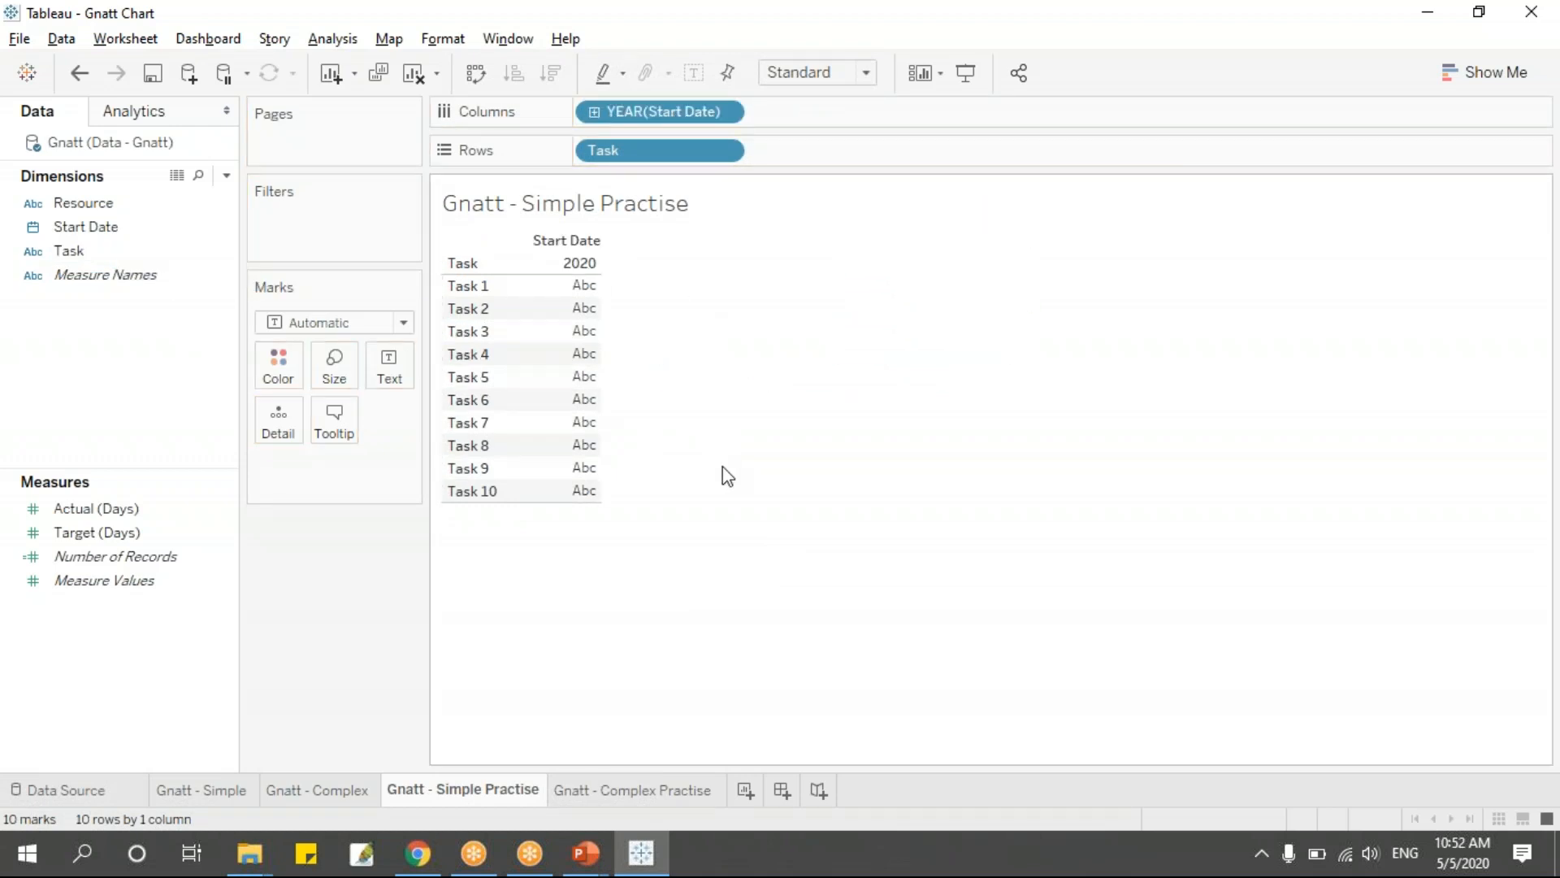
click(724, 110)
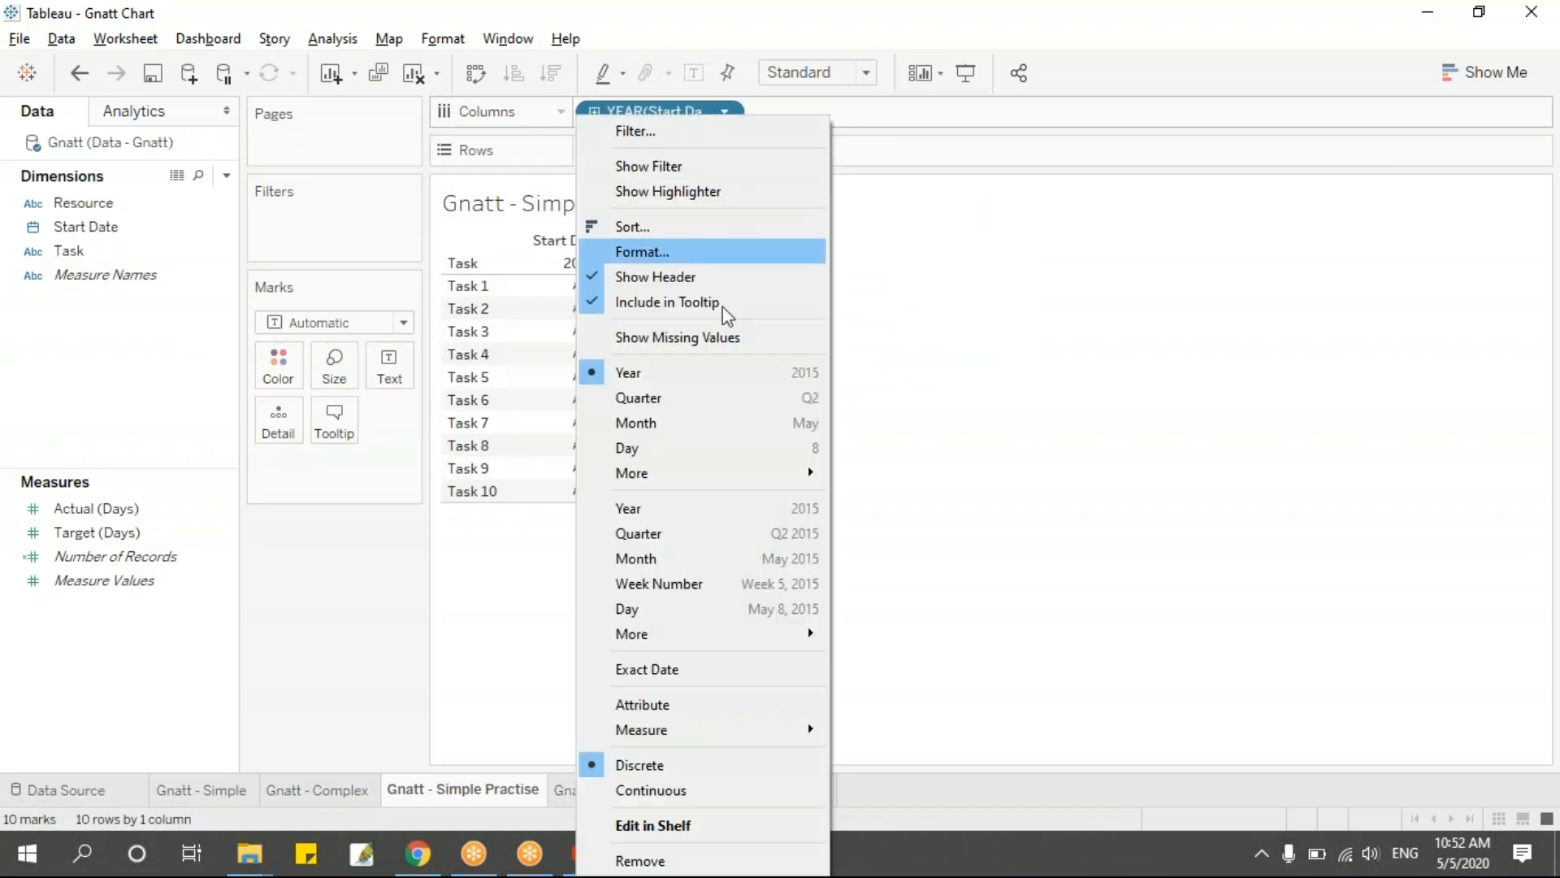
click(708, 671)
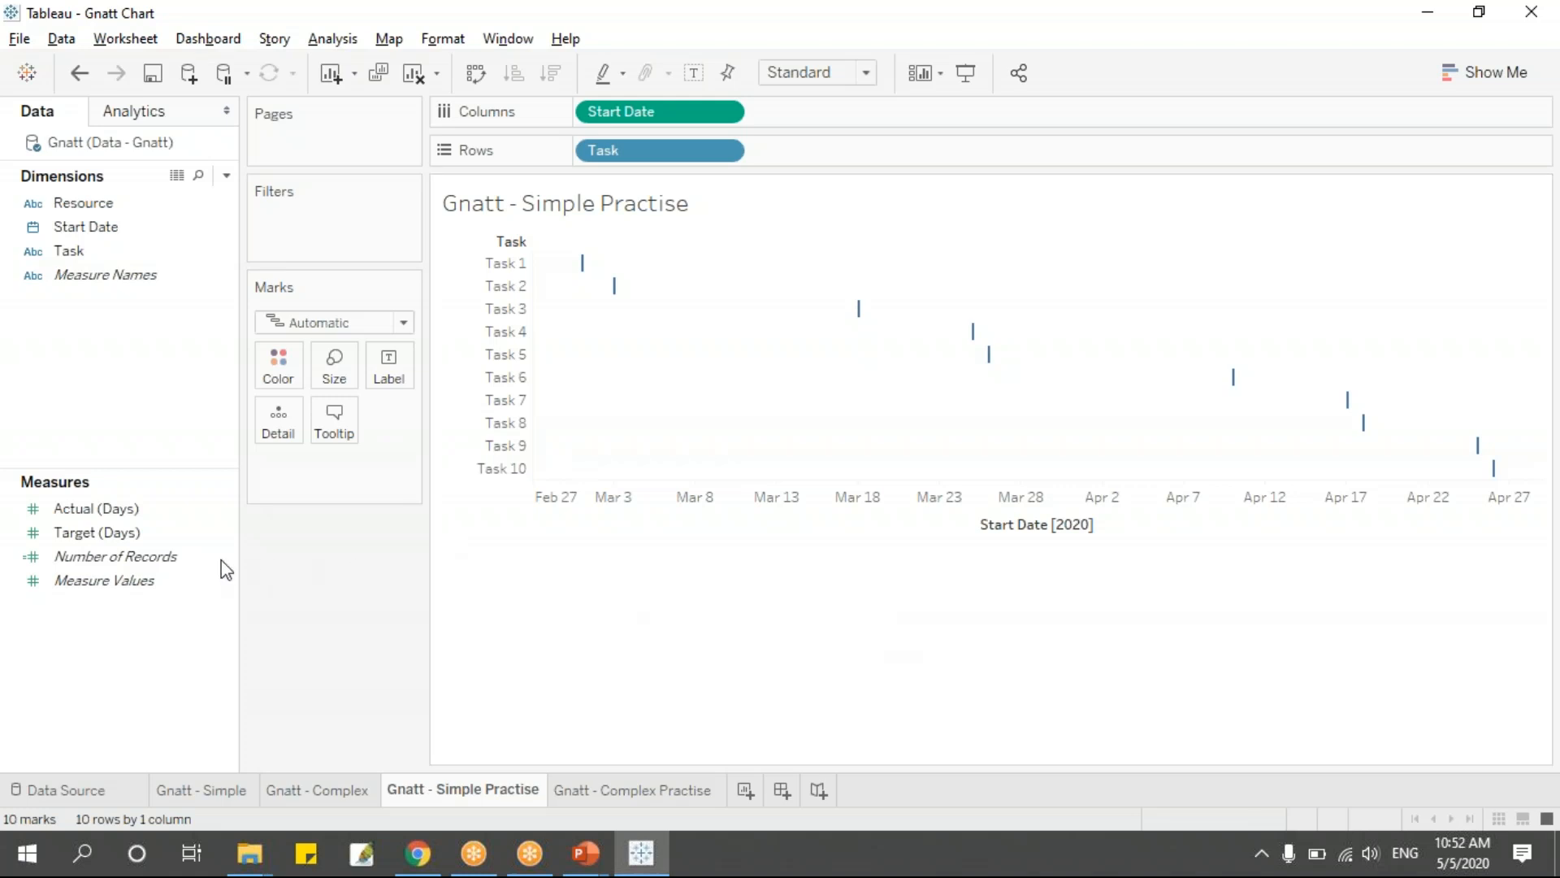
Size the task bars by Target (Days) and label them with the same measure
click(90, 534)
drag(86, 533, 337, 381)
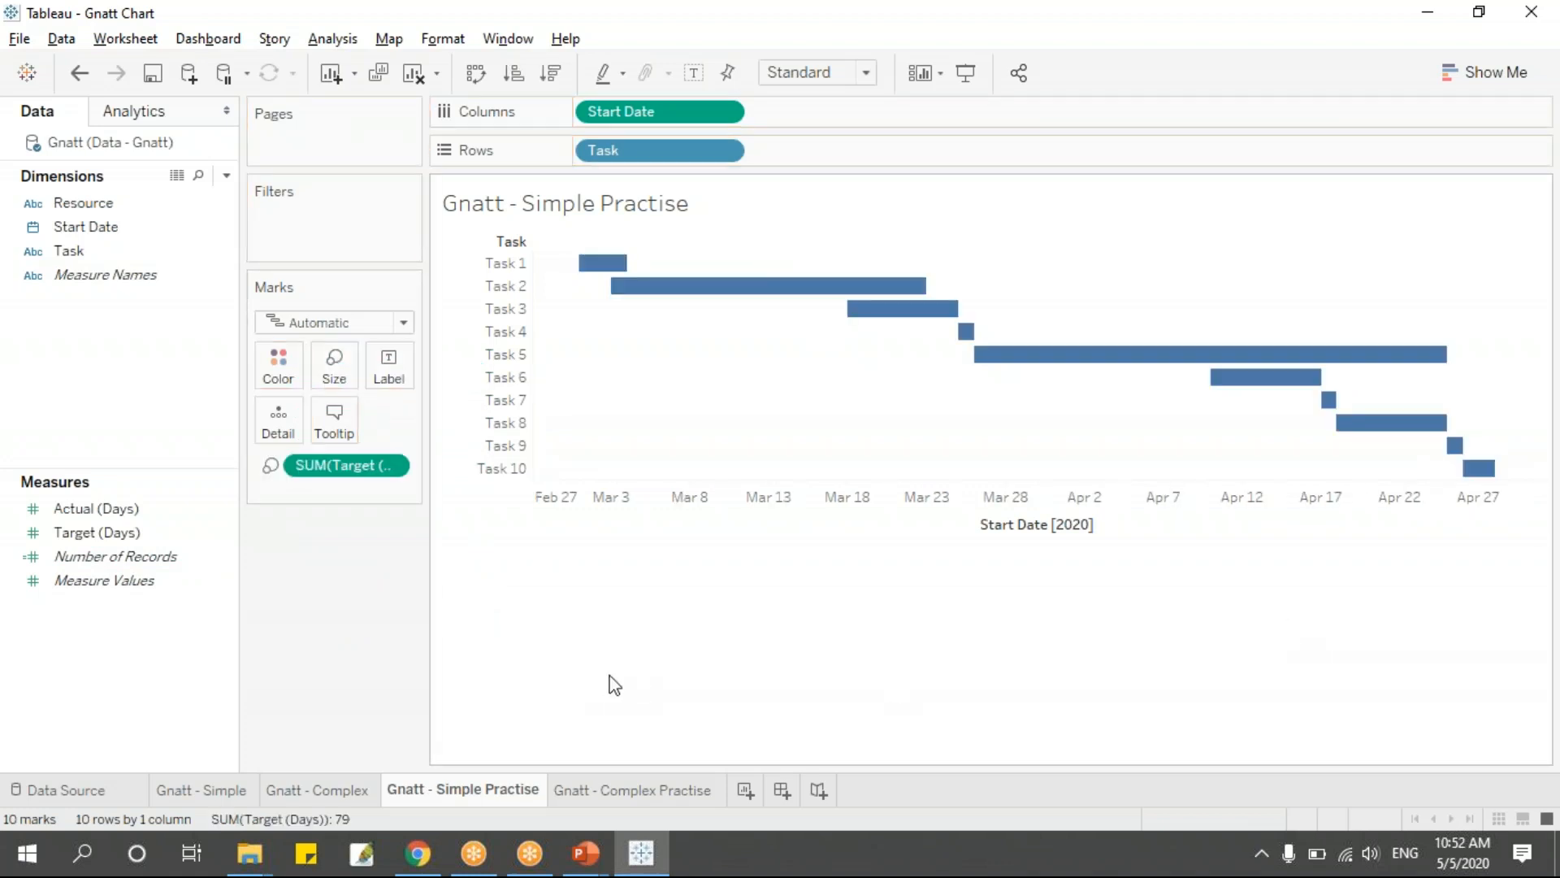
click(200, 558)
drag(97, 532, 398, 378)
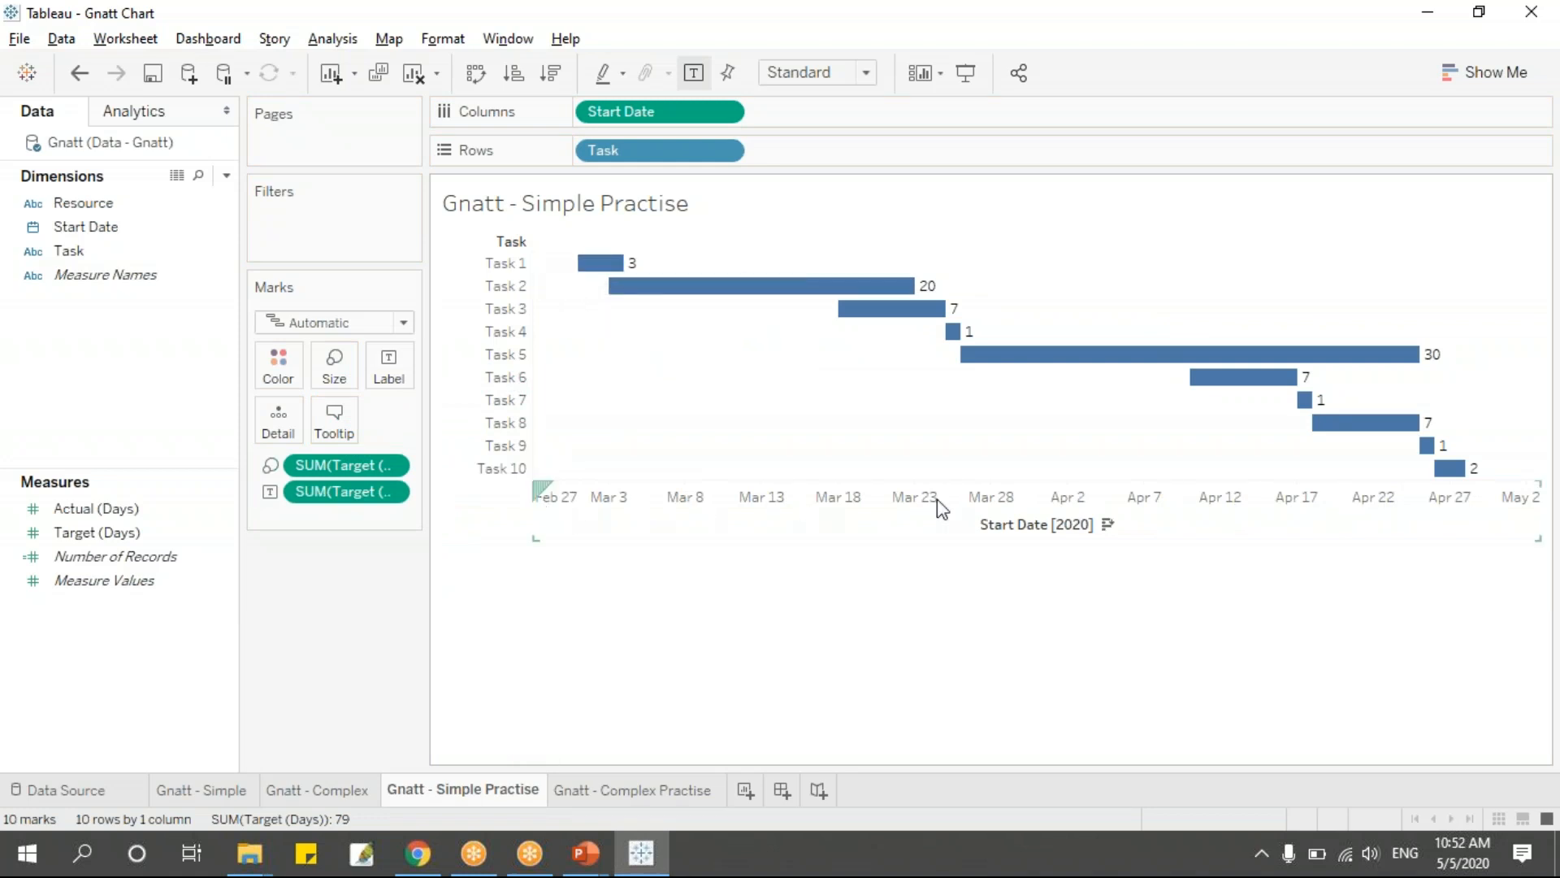
Give the Start Date axis a fixed range that starts on 3/1/2020
click(666, 498)
right_click(667, 497)
click(712, 601)
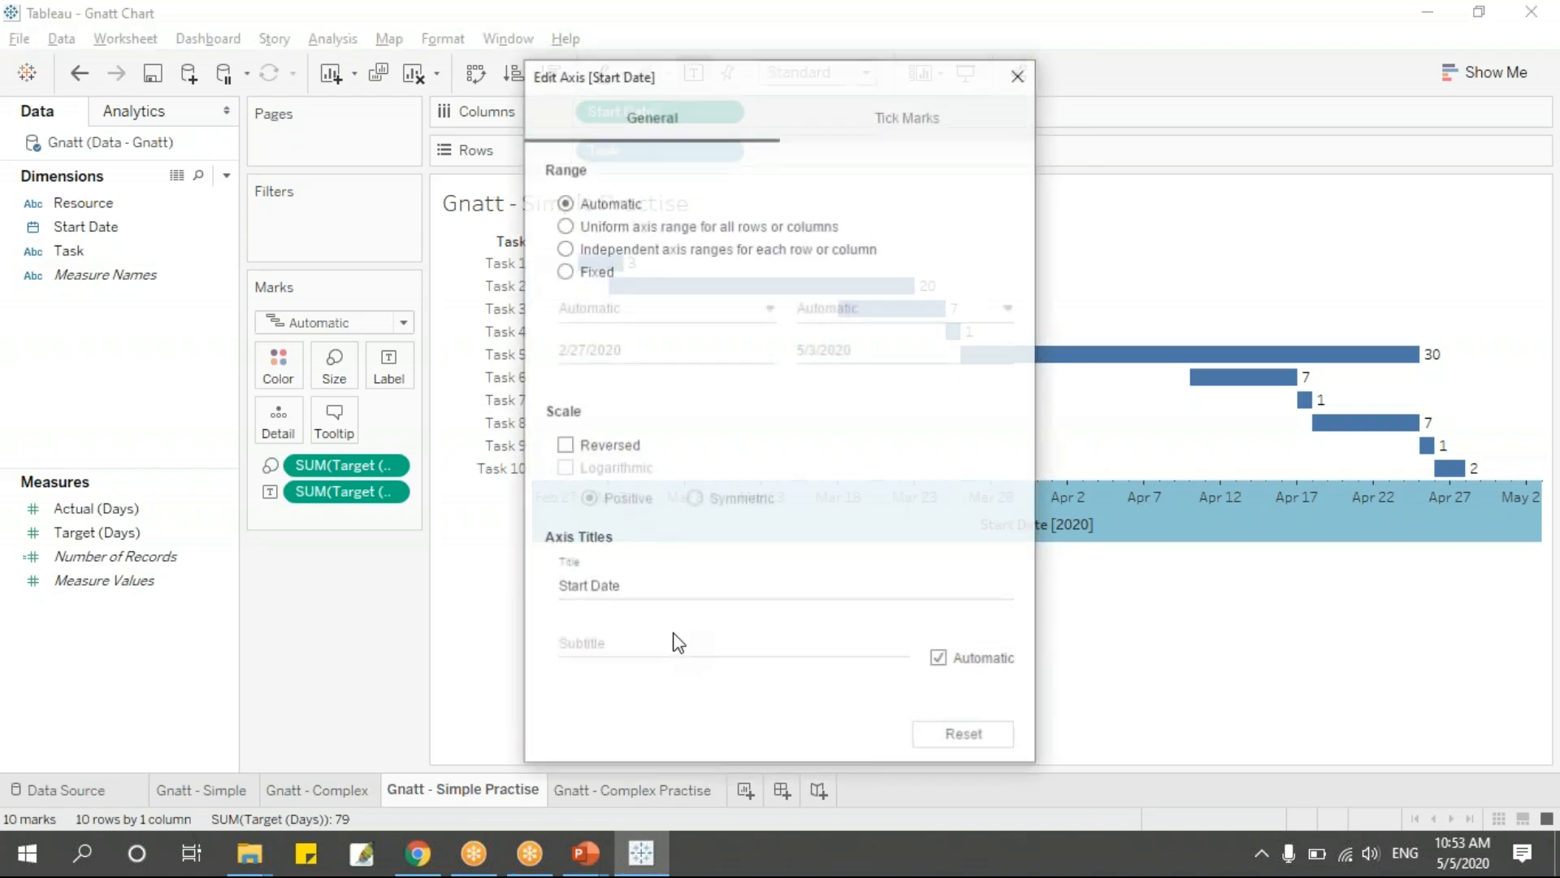
drag(735, 89, 980, 114)
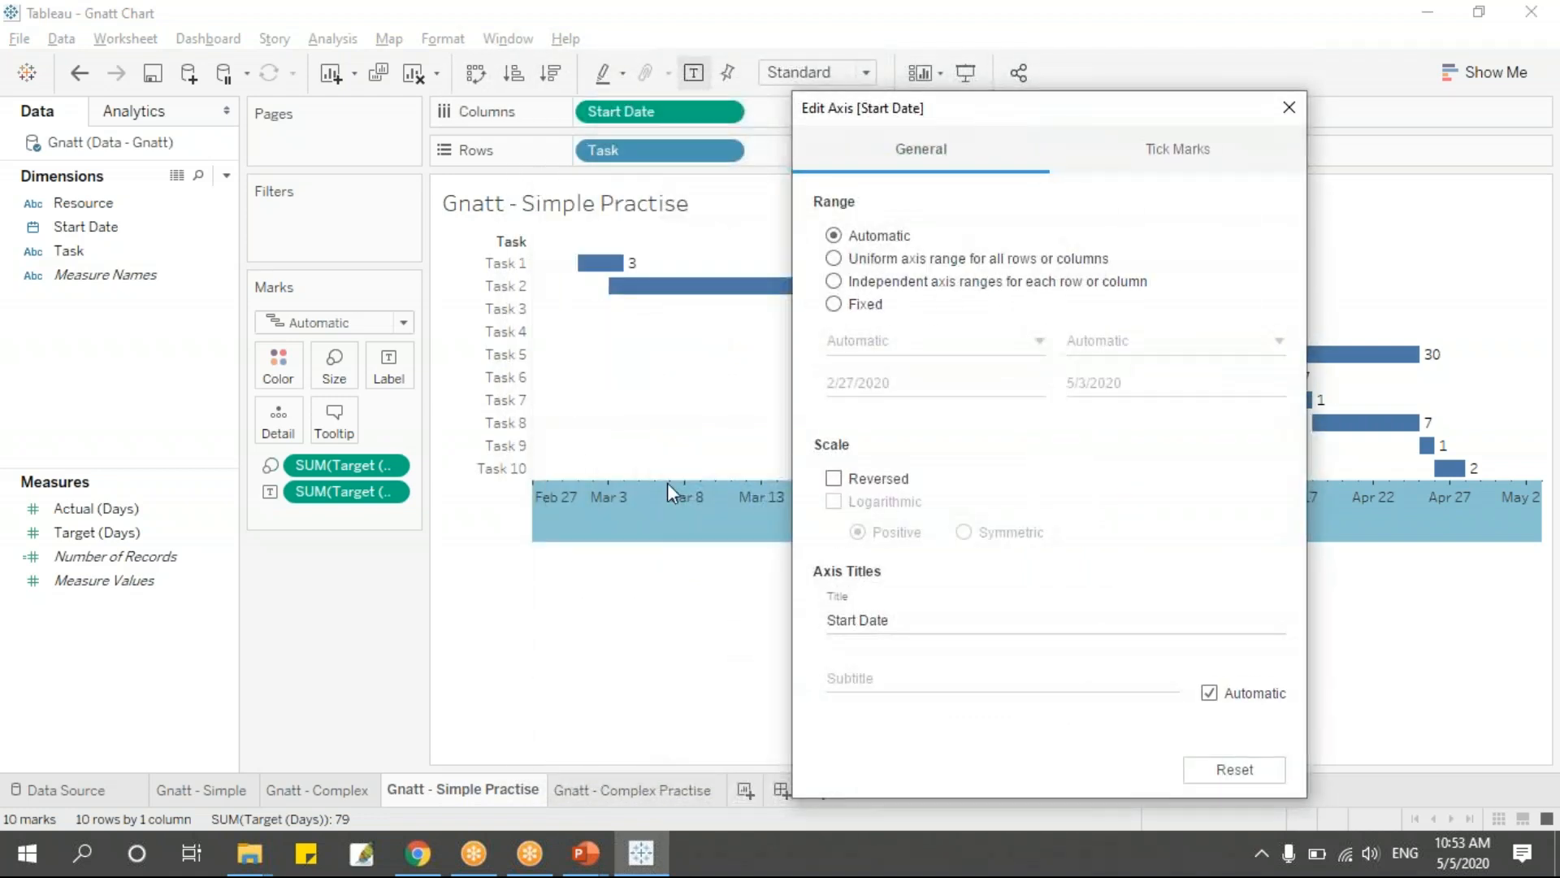
click(834, 304)
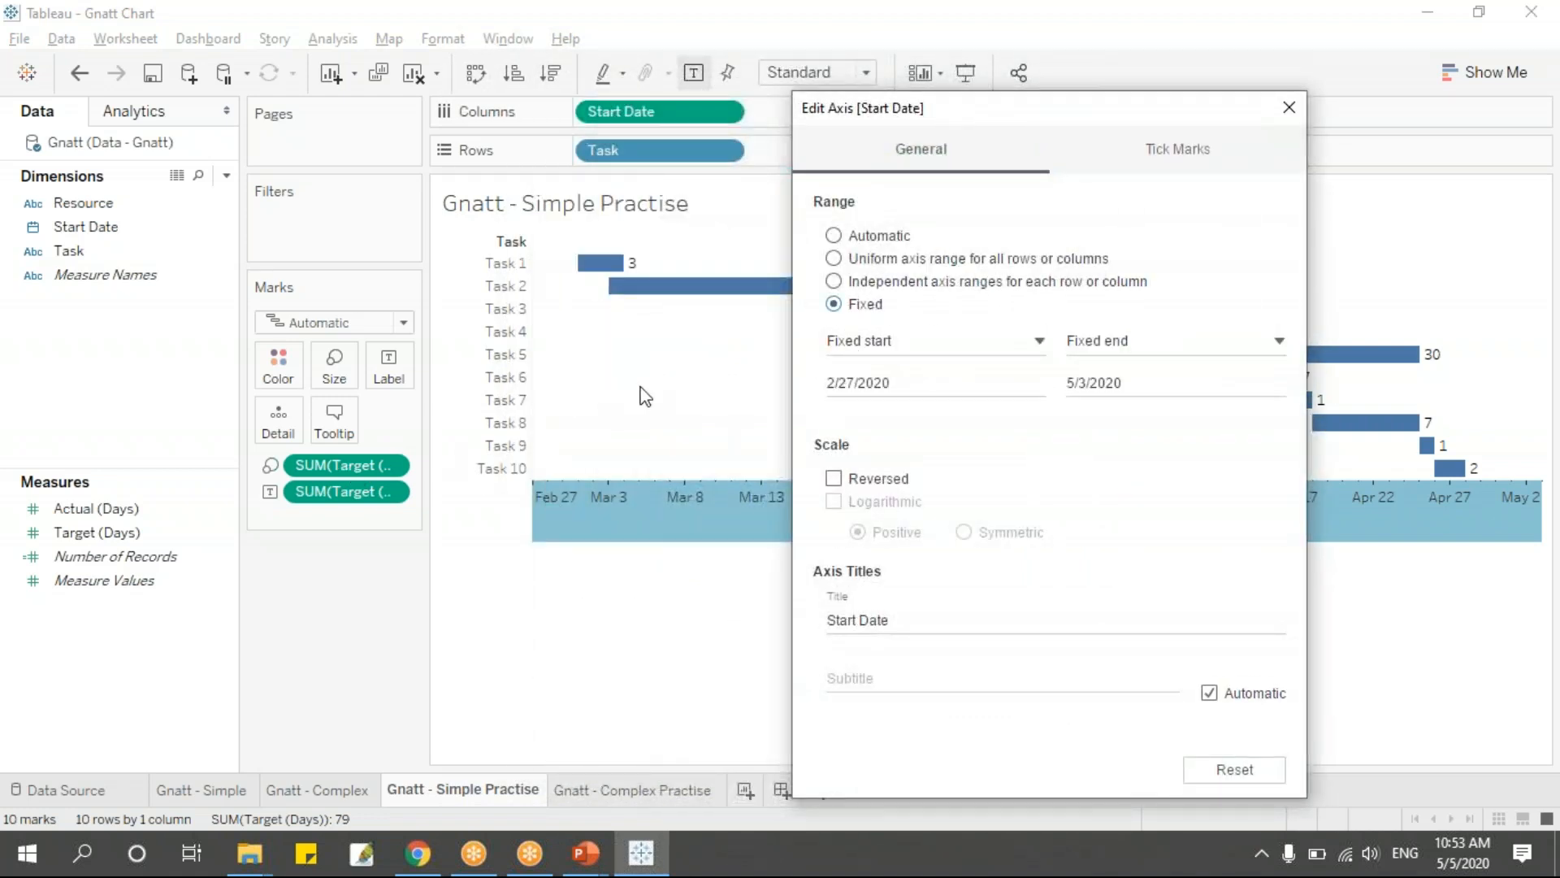
drag(934, 125, 777, 127)
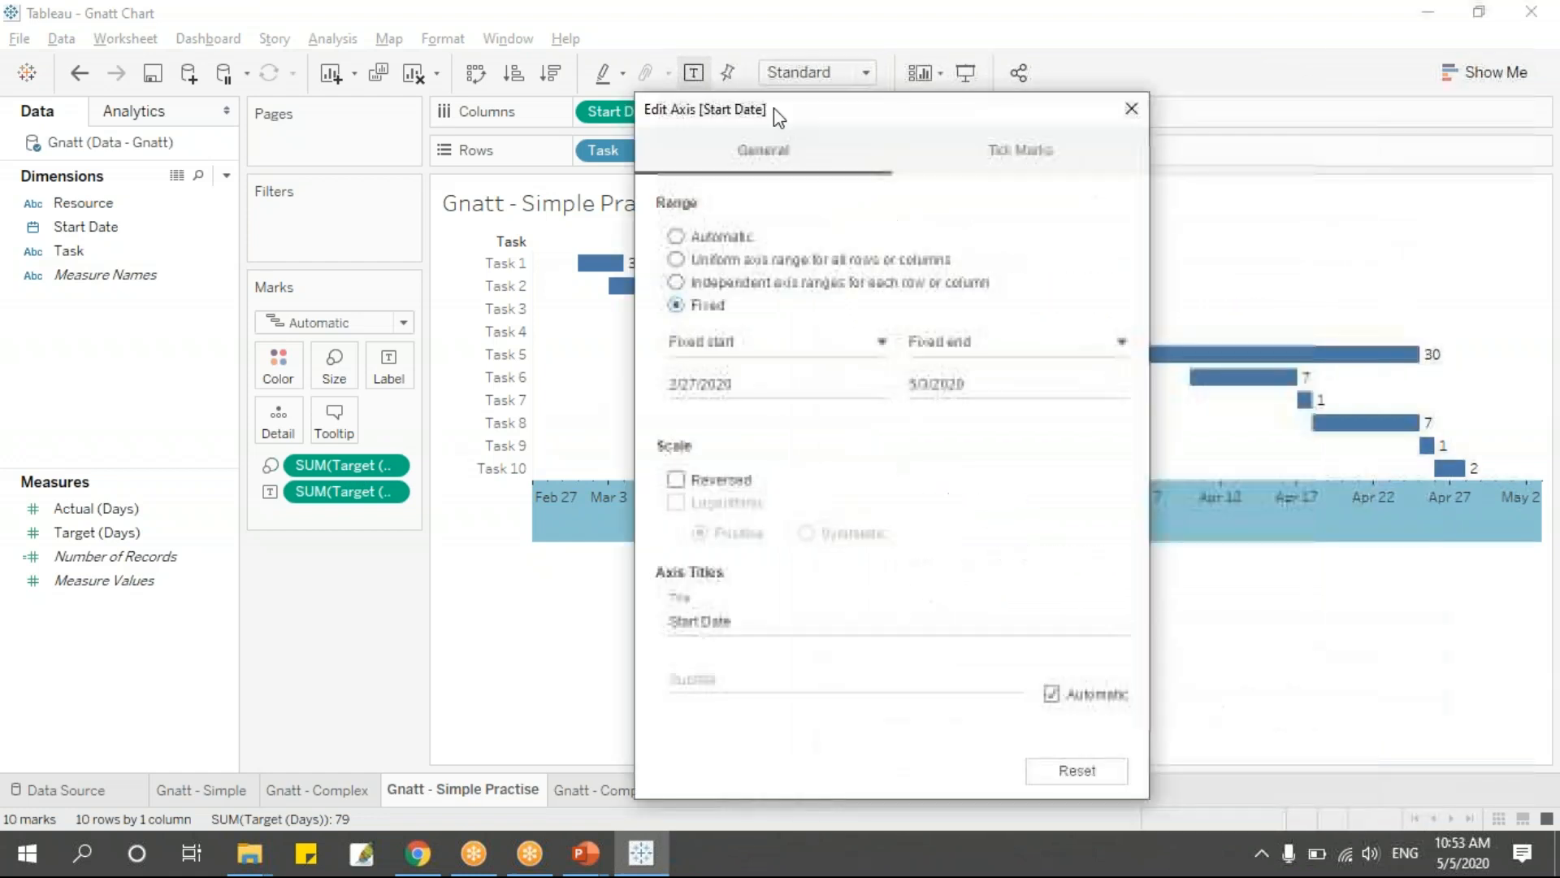
click(674, 383)
click(676, 382)
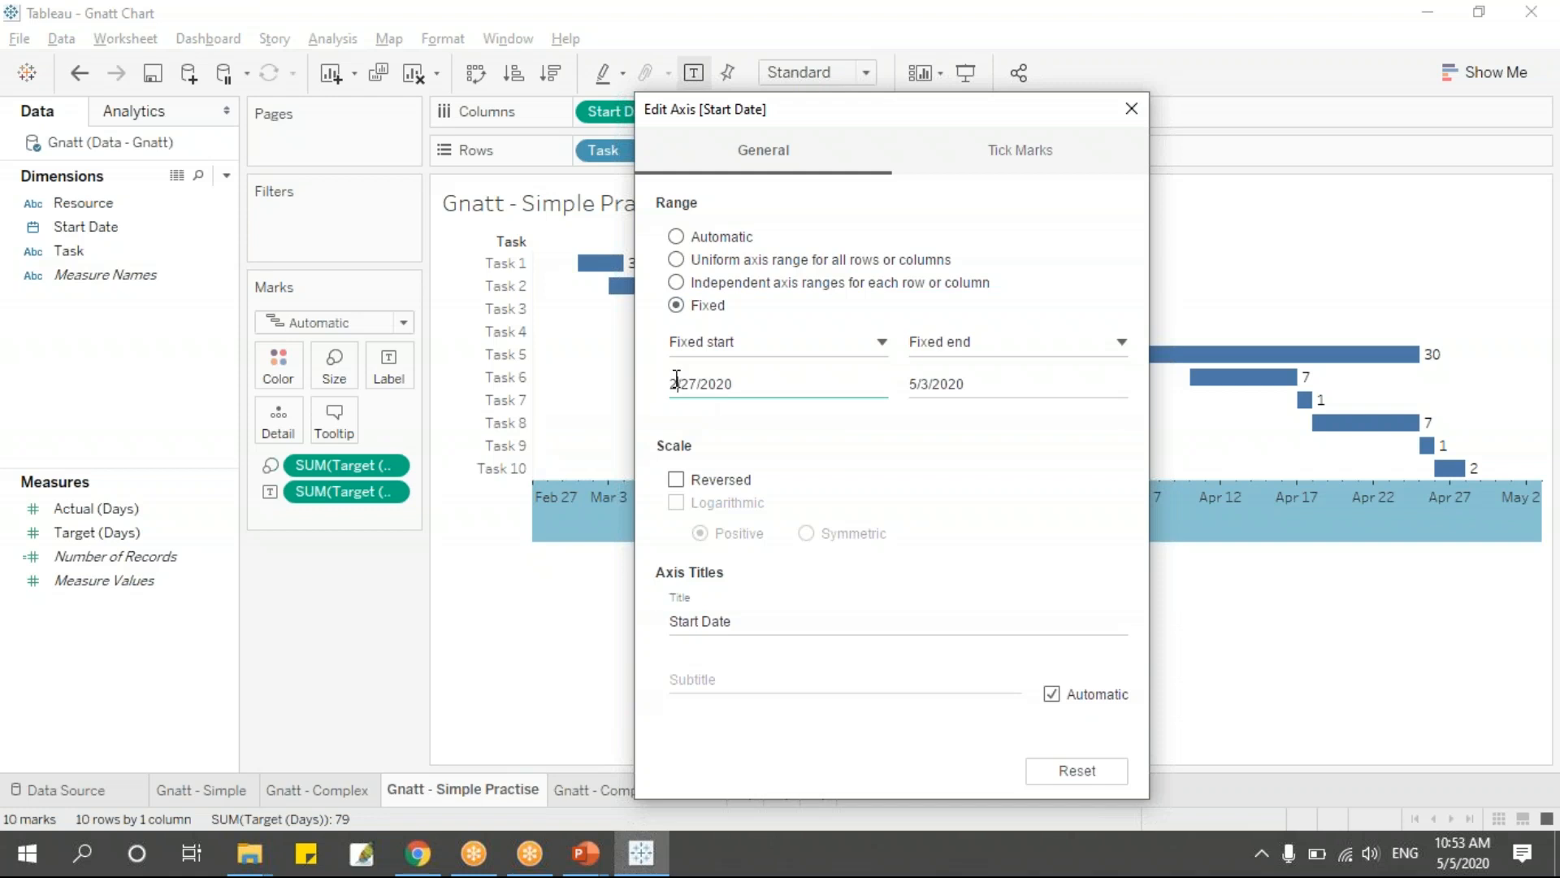
drag(678, 380, 658, 388)
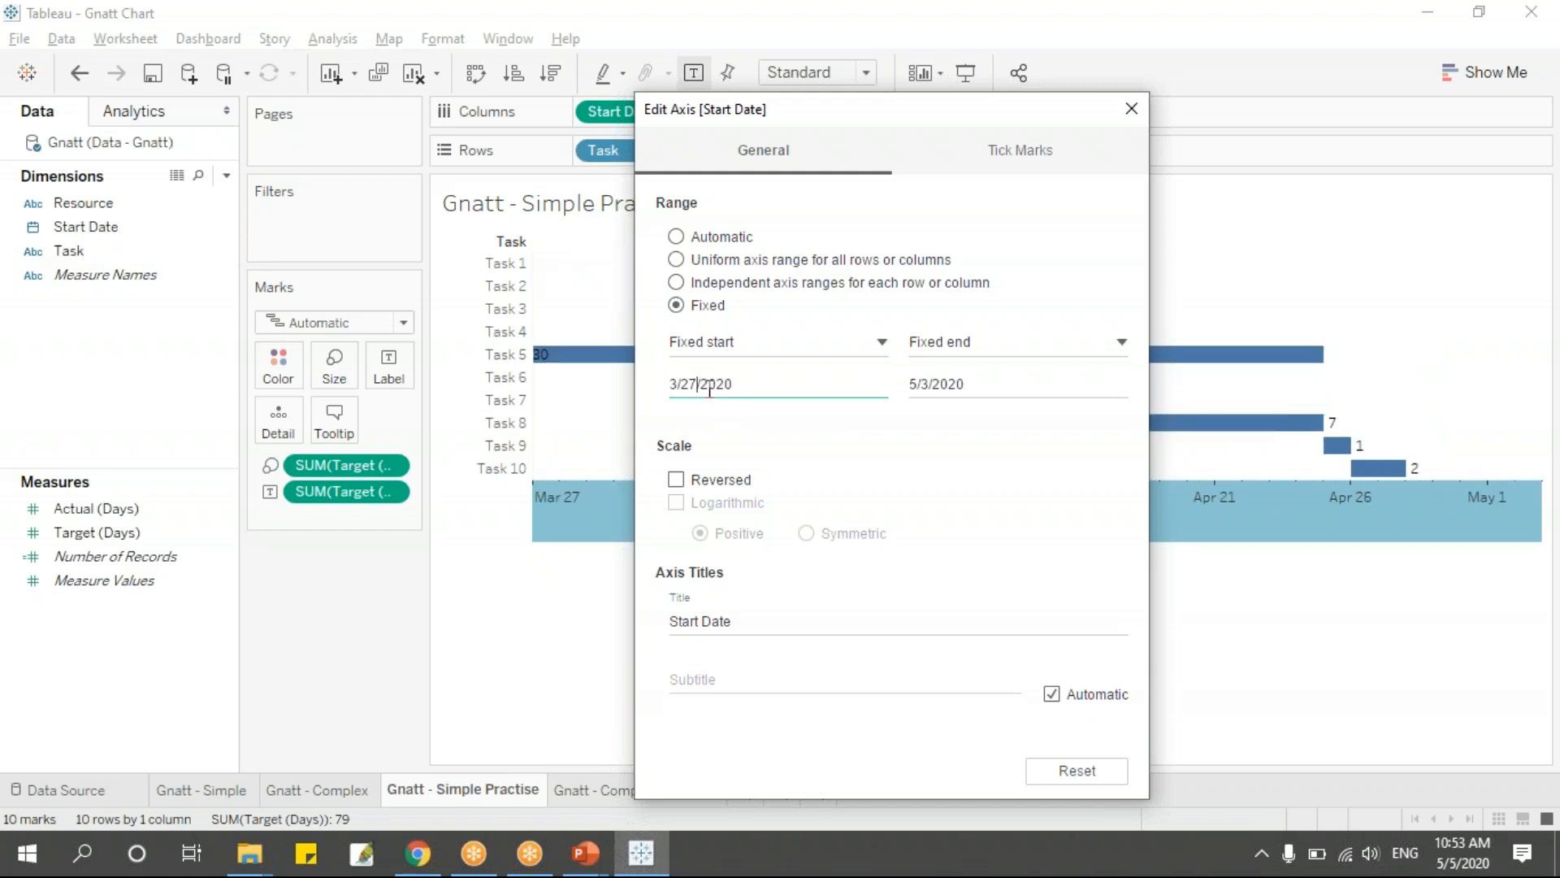
key(BackSpace)
key(BackSpace)
click(1131, 109)
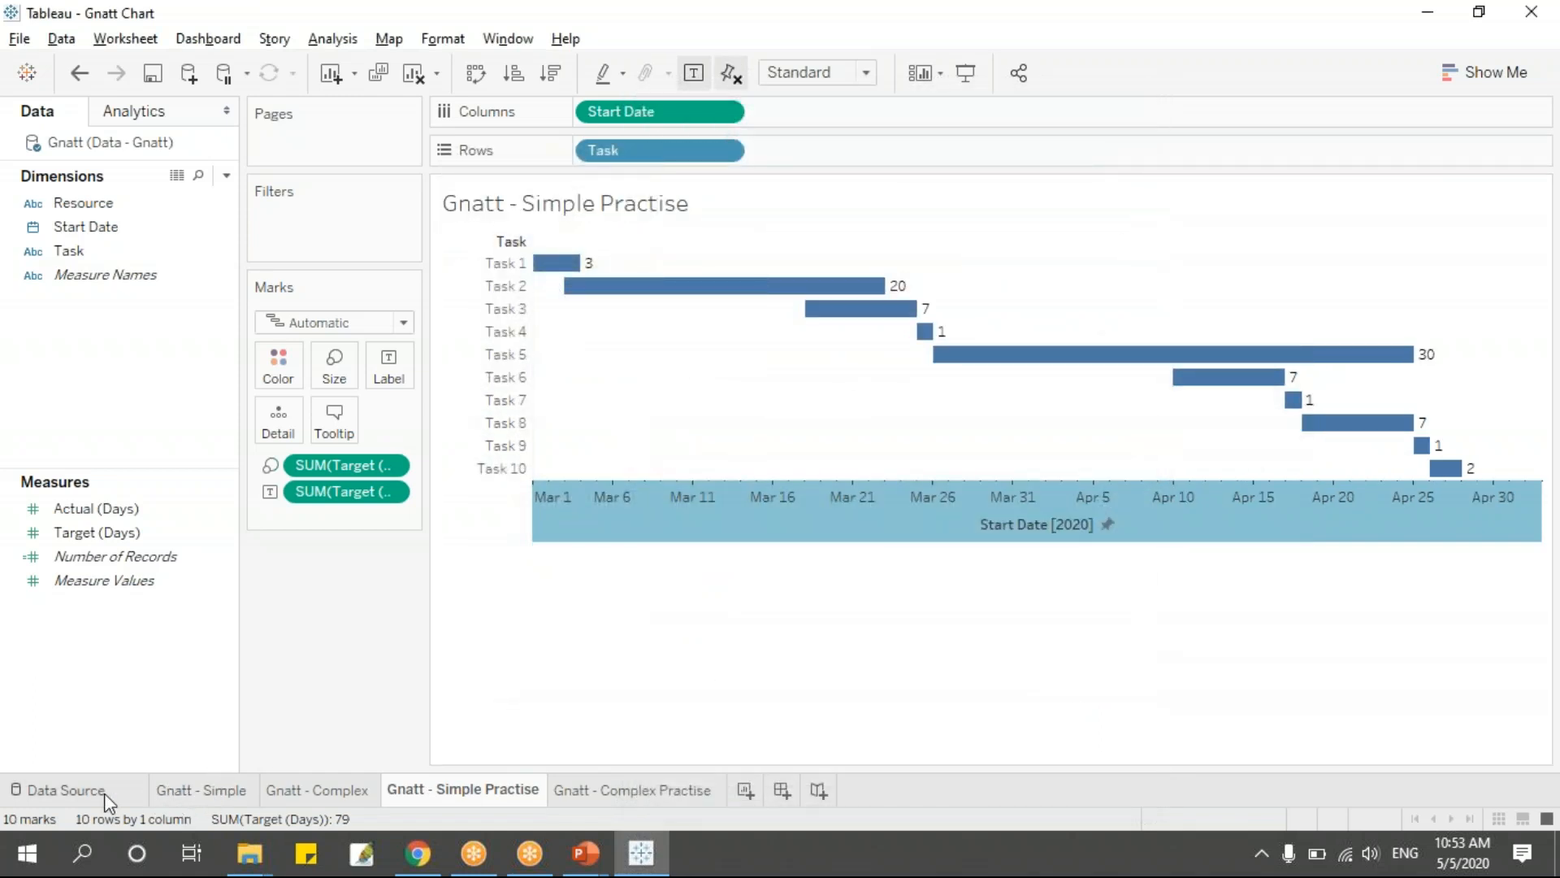
Check the task start dates in the data source against the bars on the Gnatt - Simple Practise sheet
click(78, 791)
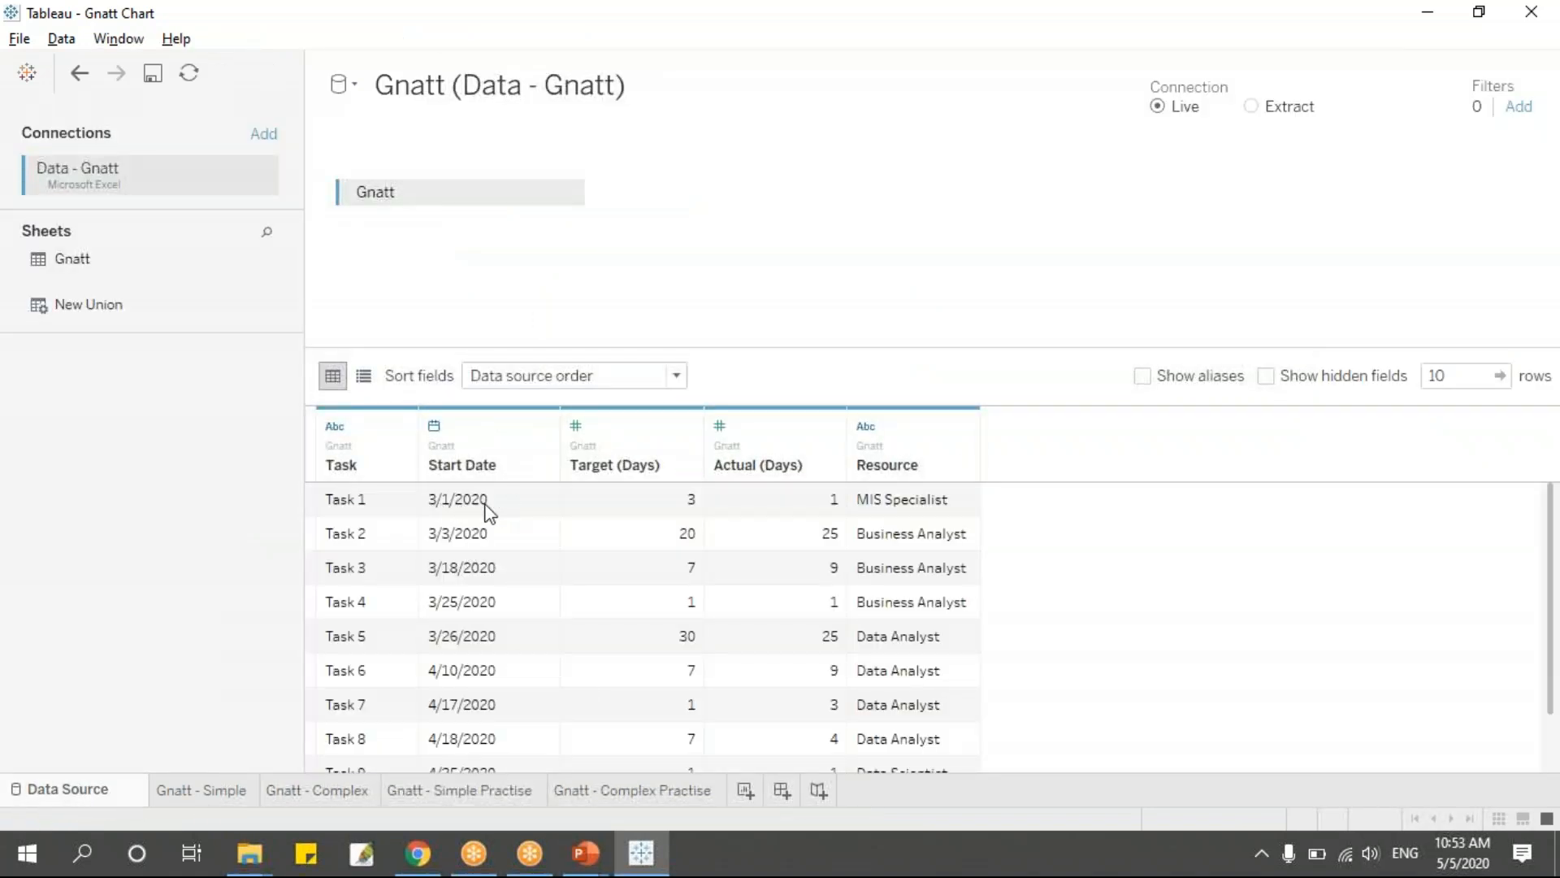
click(448, 791)
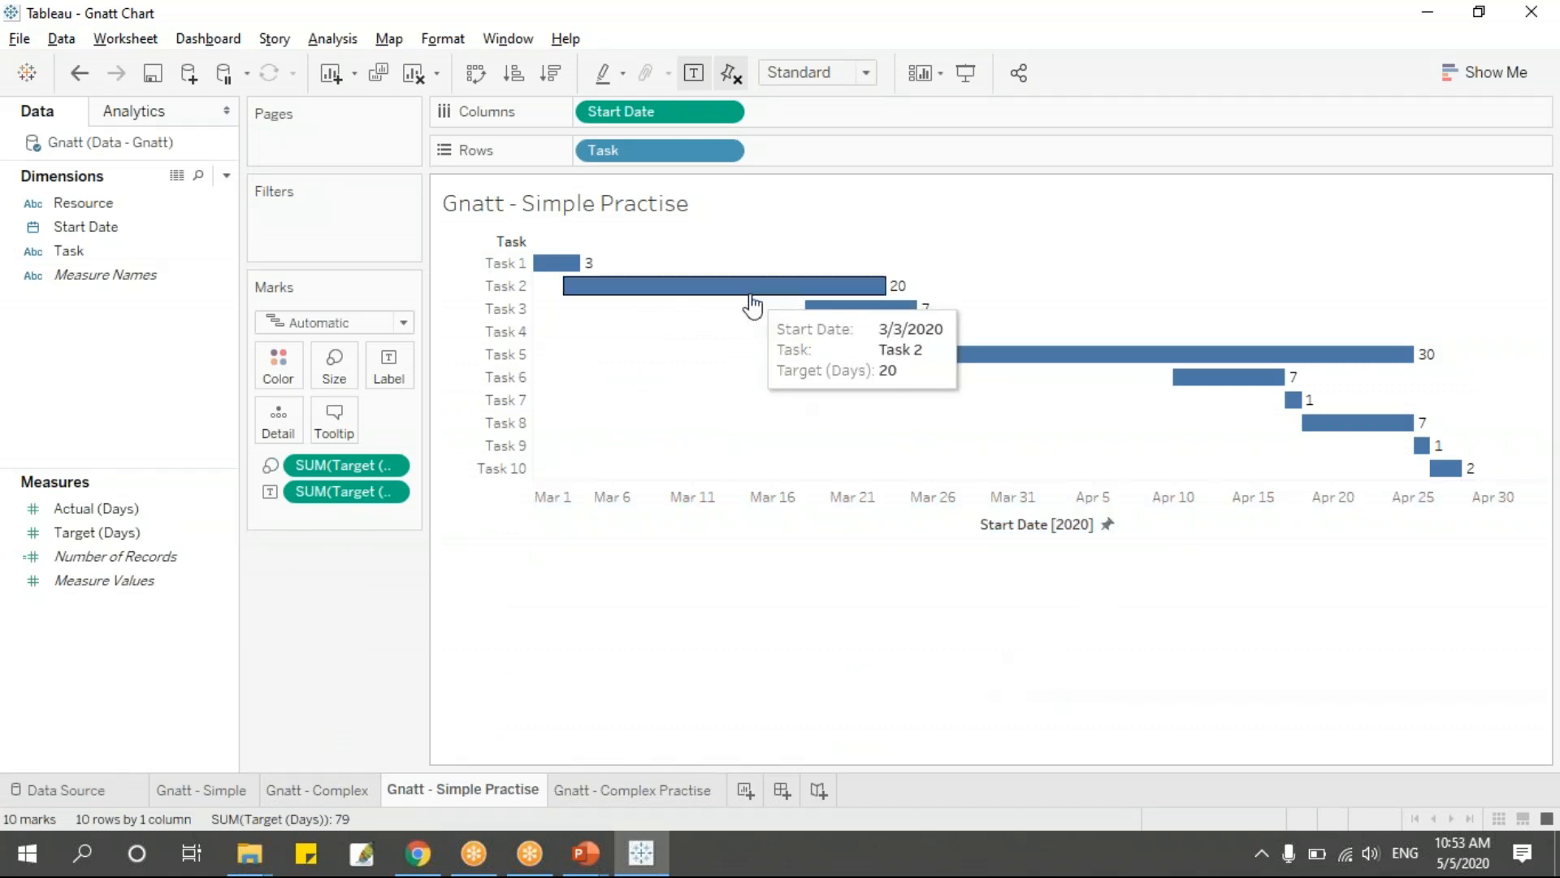
mouse_move(751, 307)
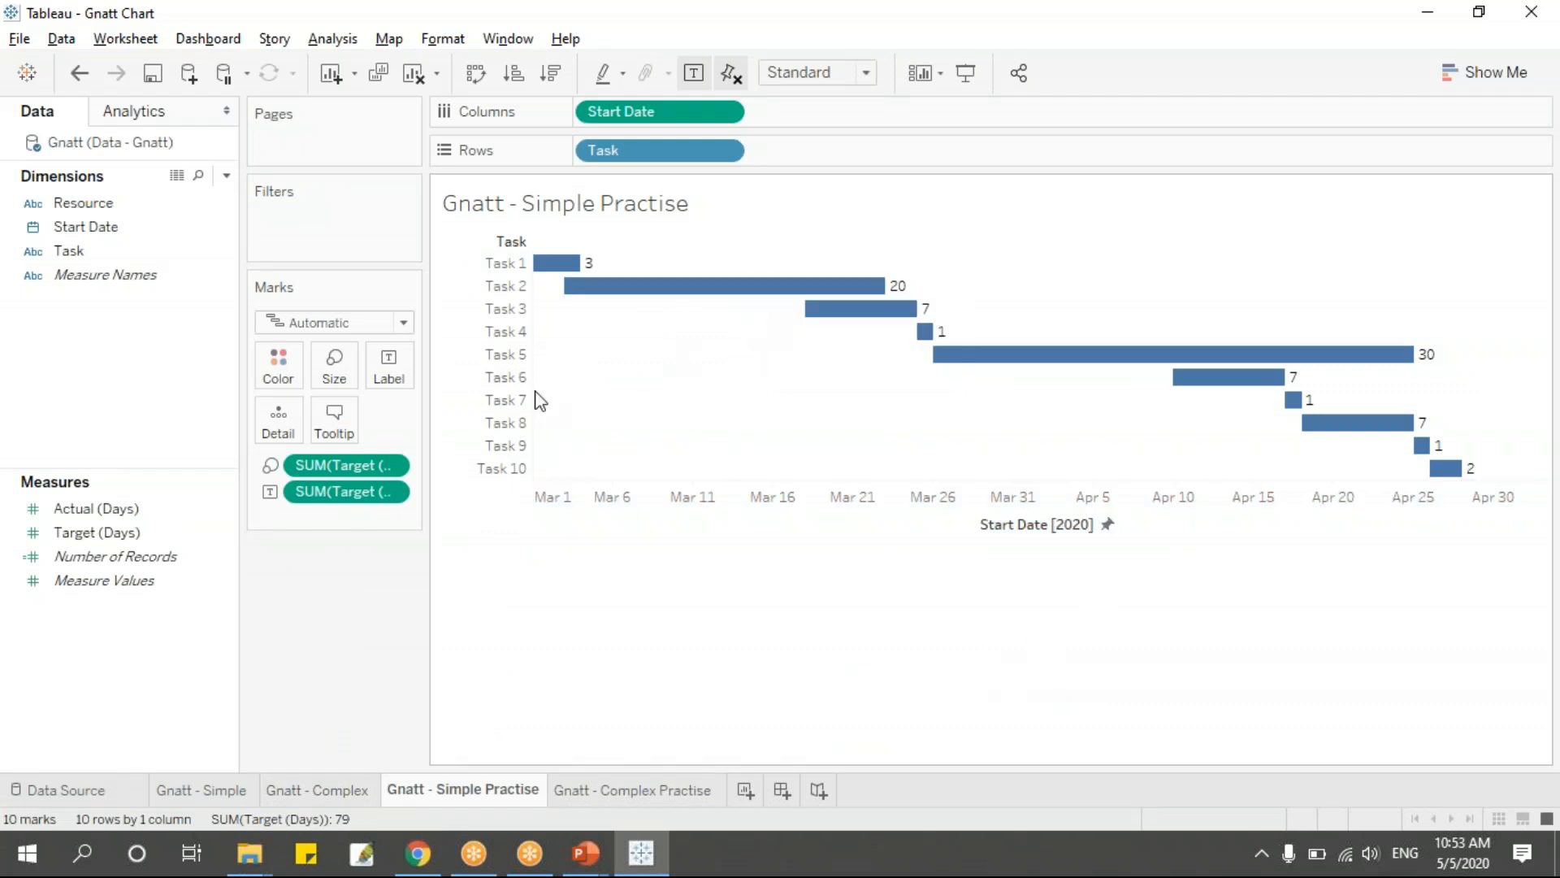
Adjust the thickness of the bars slightly and fit the chart to Entire View
click(335, 368)
mouse_move(475, 433)
mouse_down()
mouse_move(449, 436)
mouse_move(484, 436)
mouse_up()
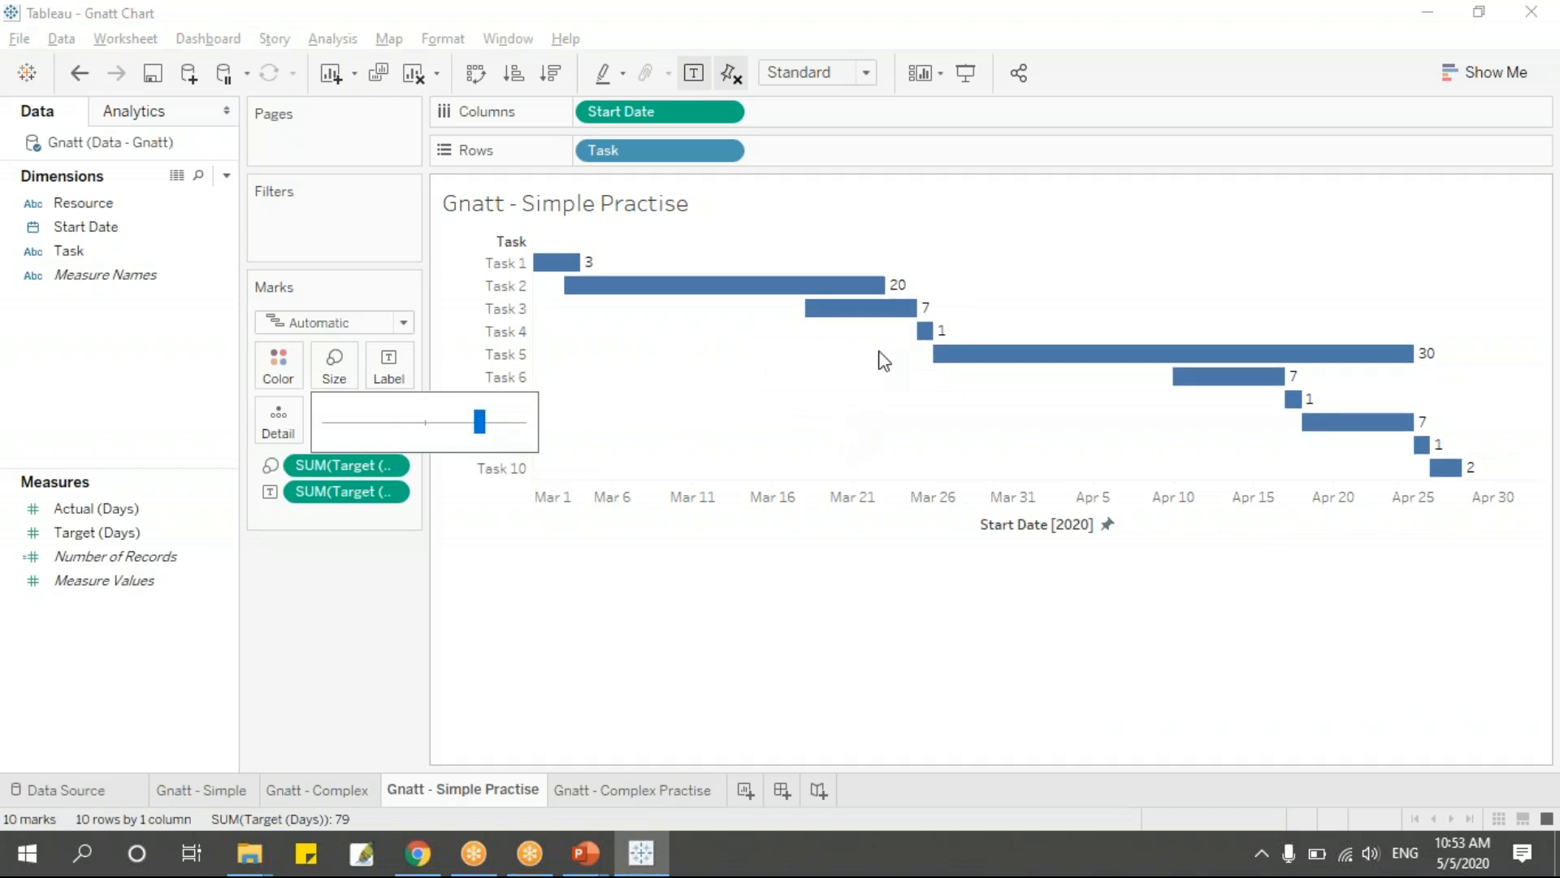
click(868, 73)
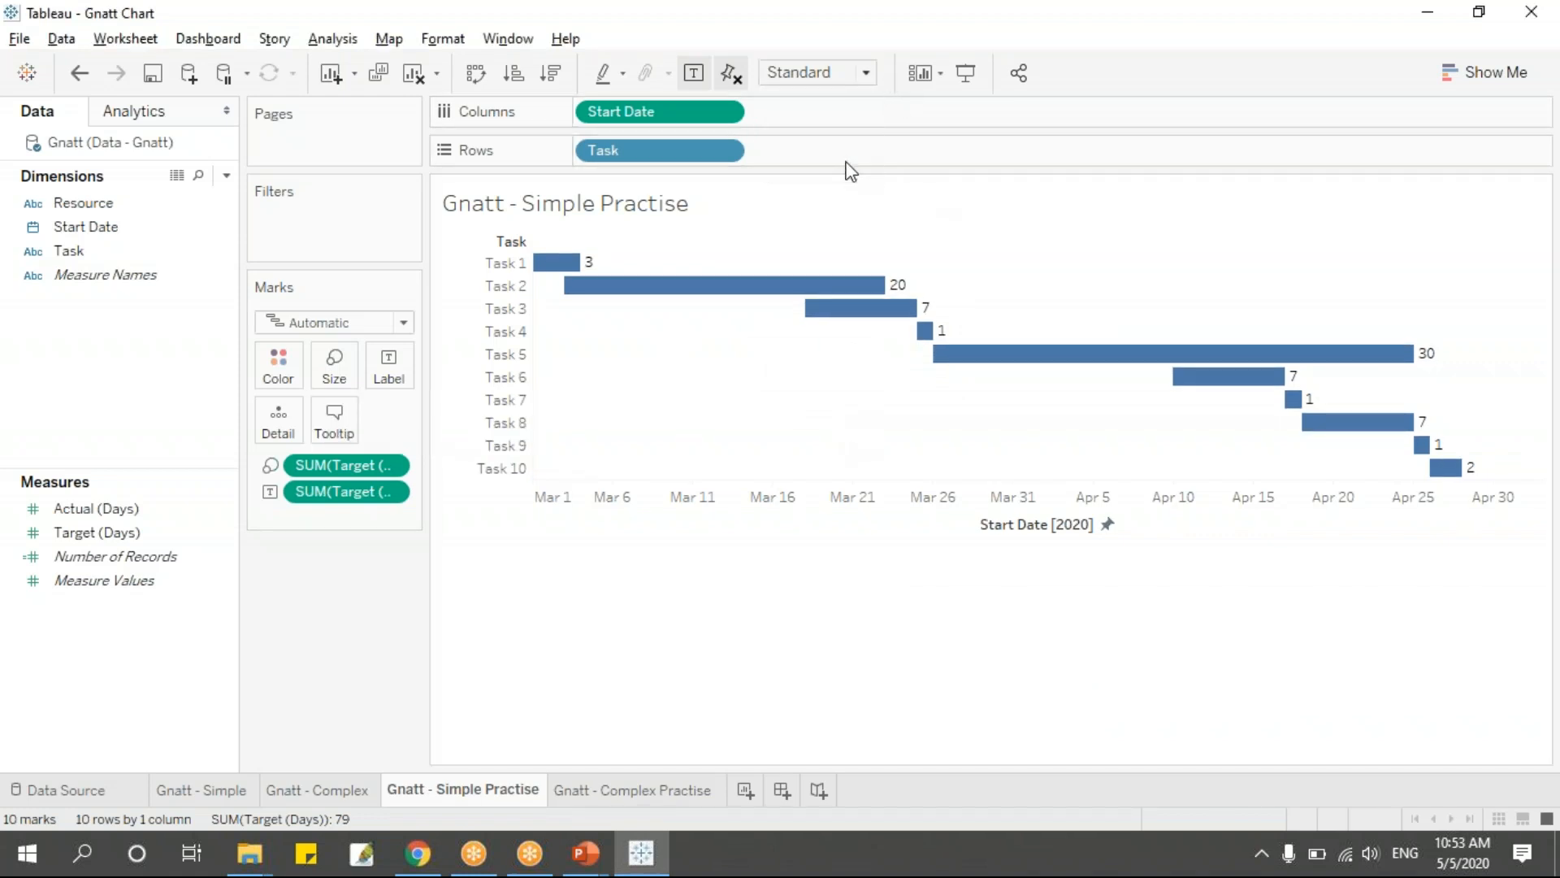
click(847, 165)
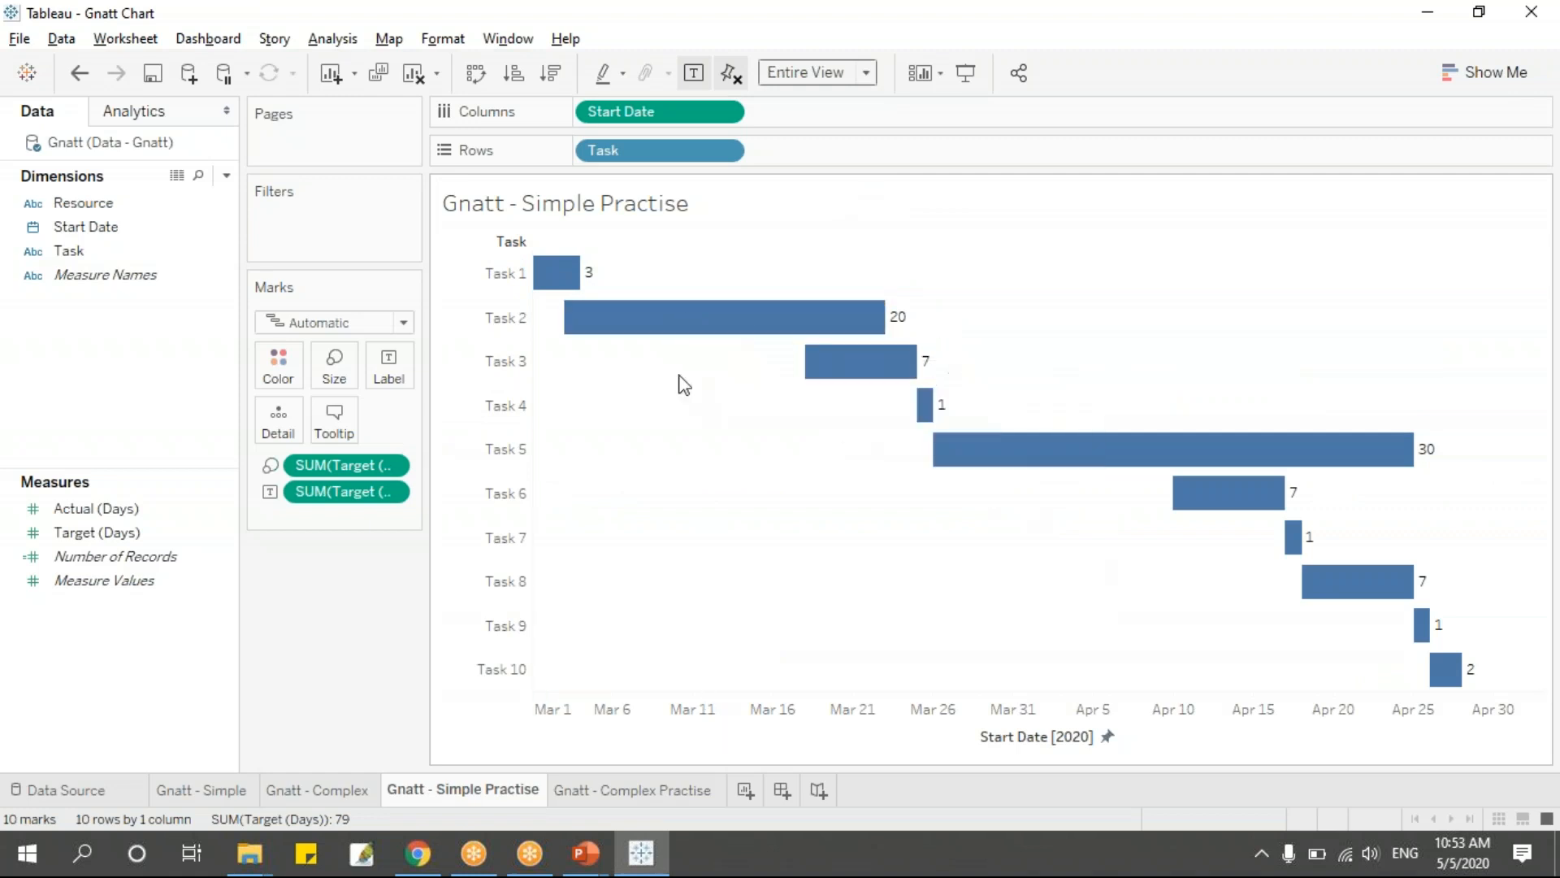
Color the task bars orange
click(279, 376)
click(333, 434)
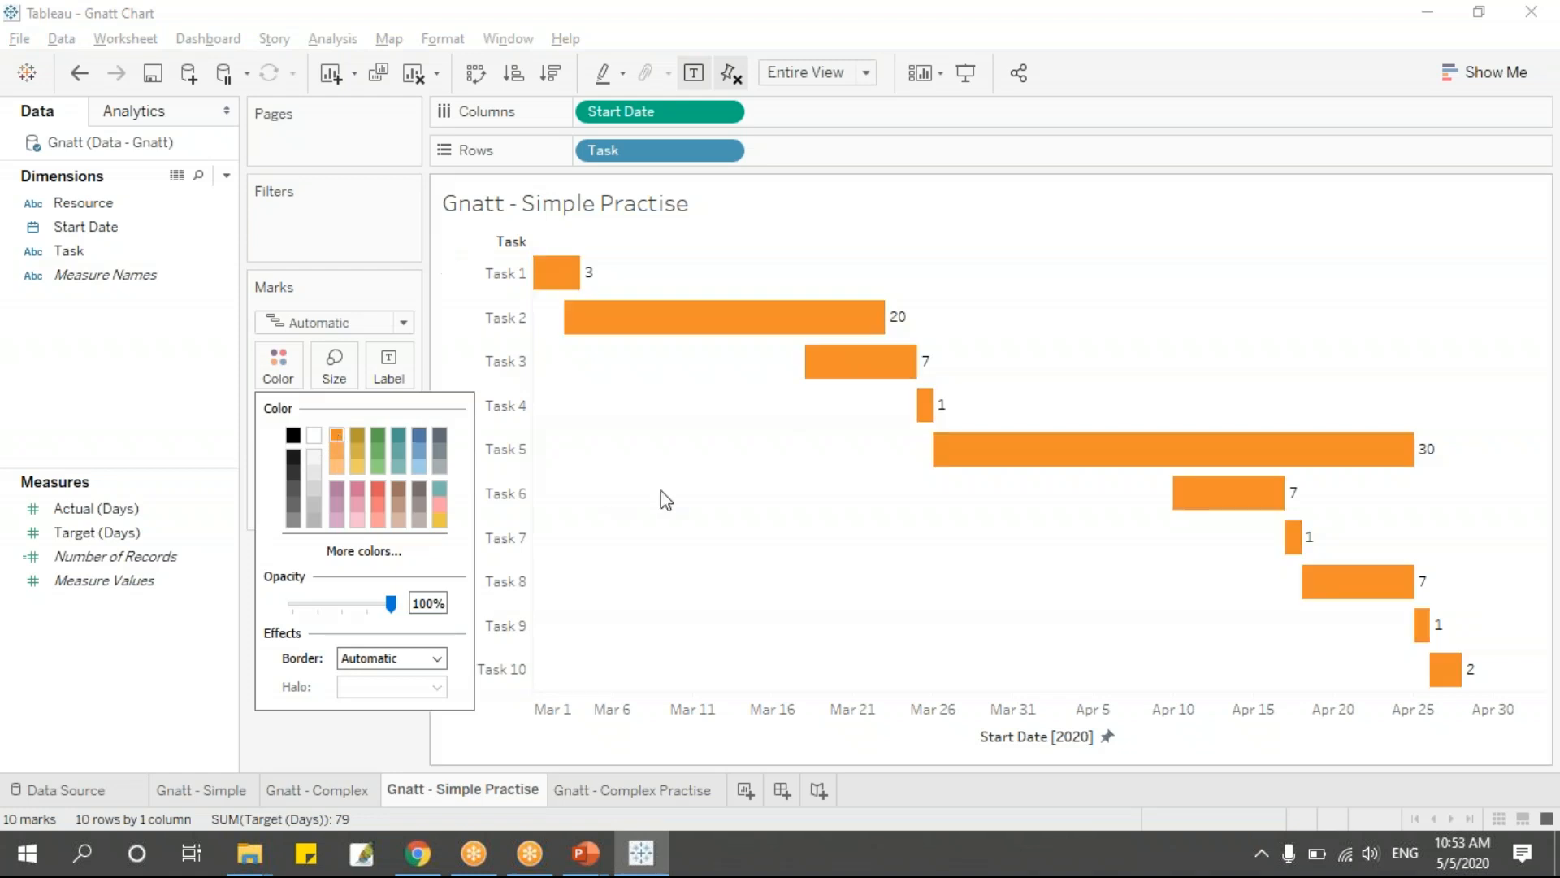
click(642, 762)
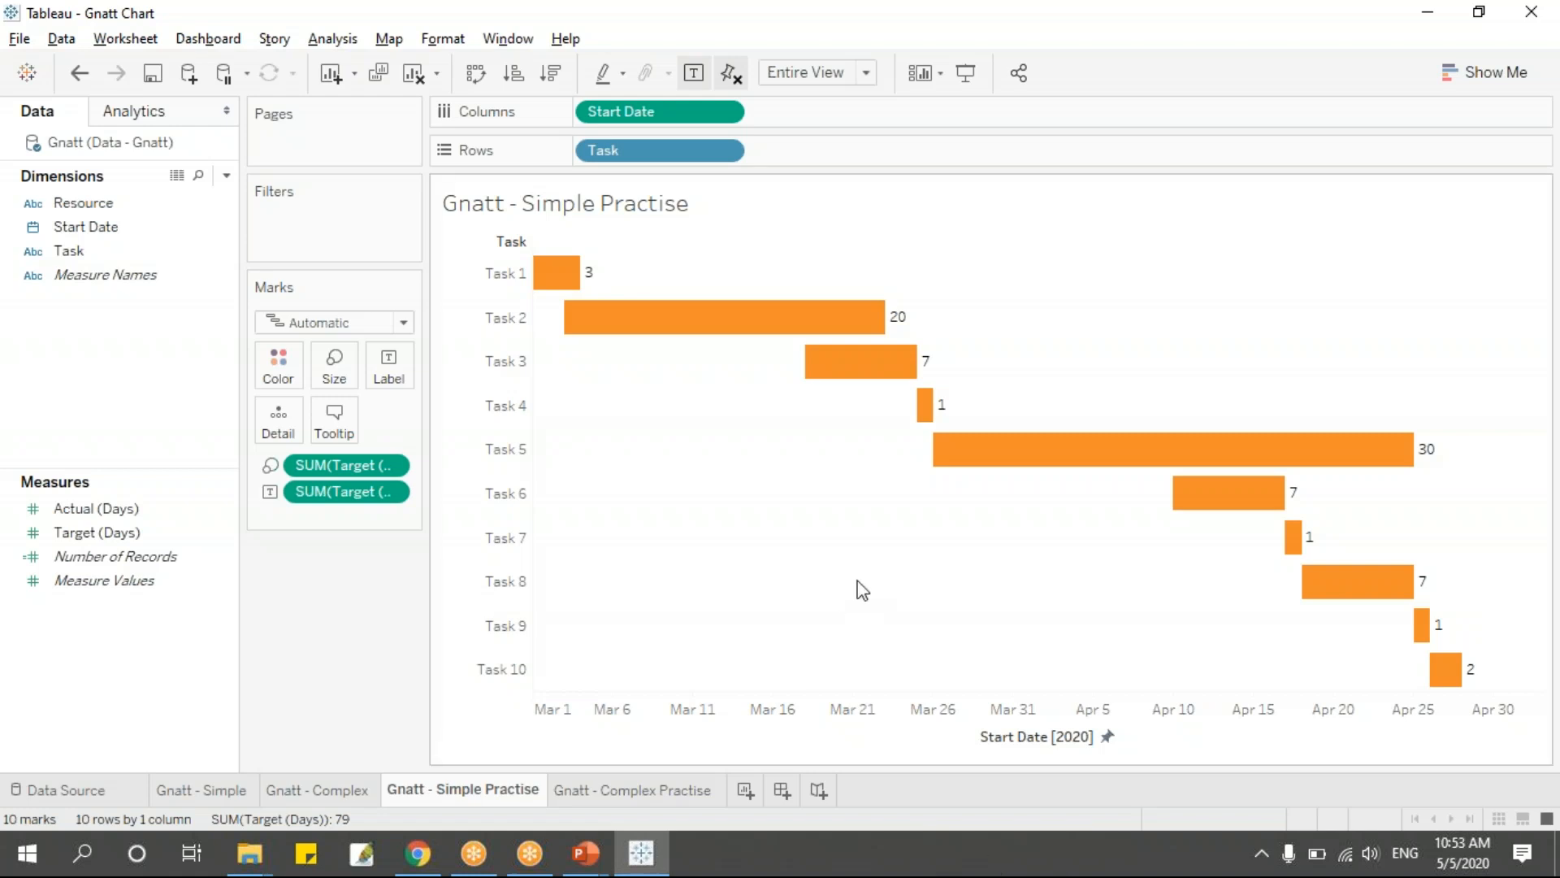
On the Gnatt - Complex Practise sheet, place Task on rows and Start Date on columns as Exact Date
click(637, 795)
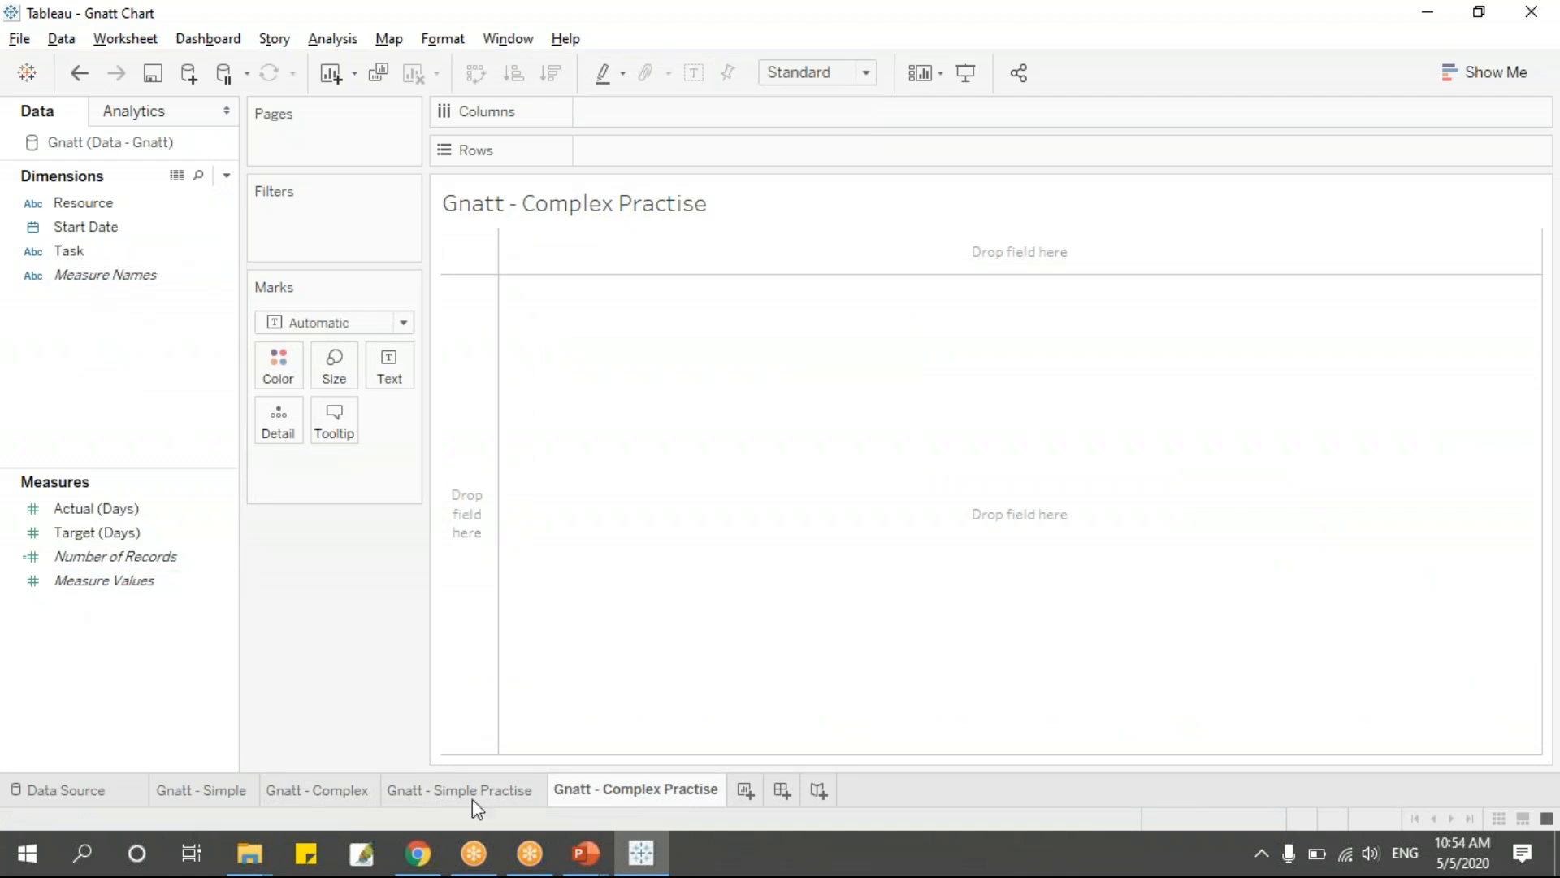
drag(81, 252, 642, 153)
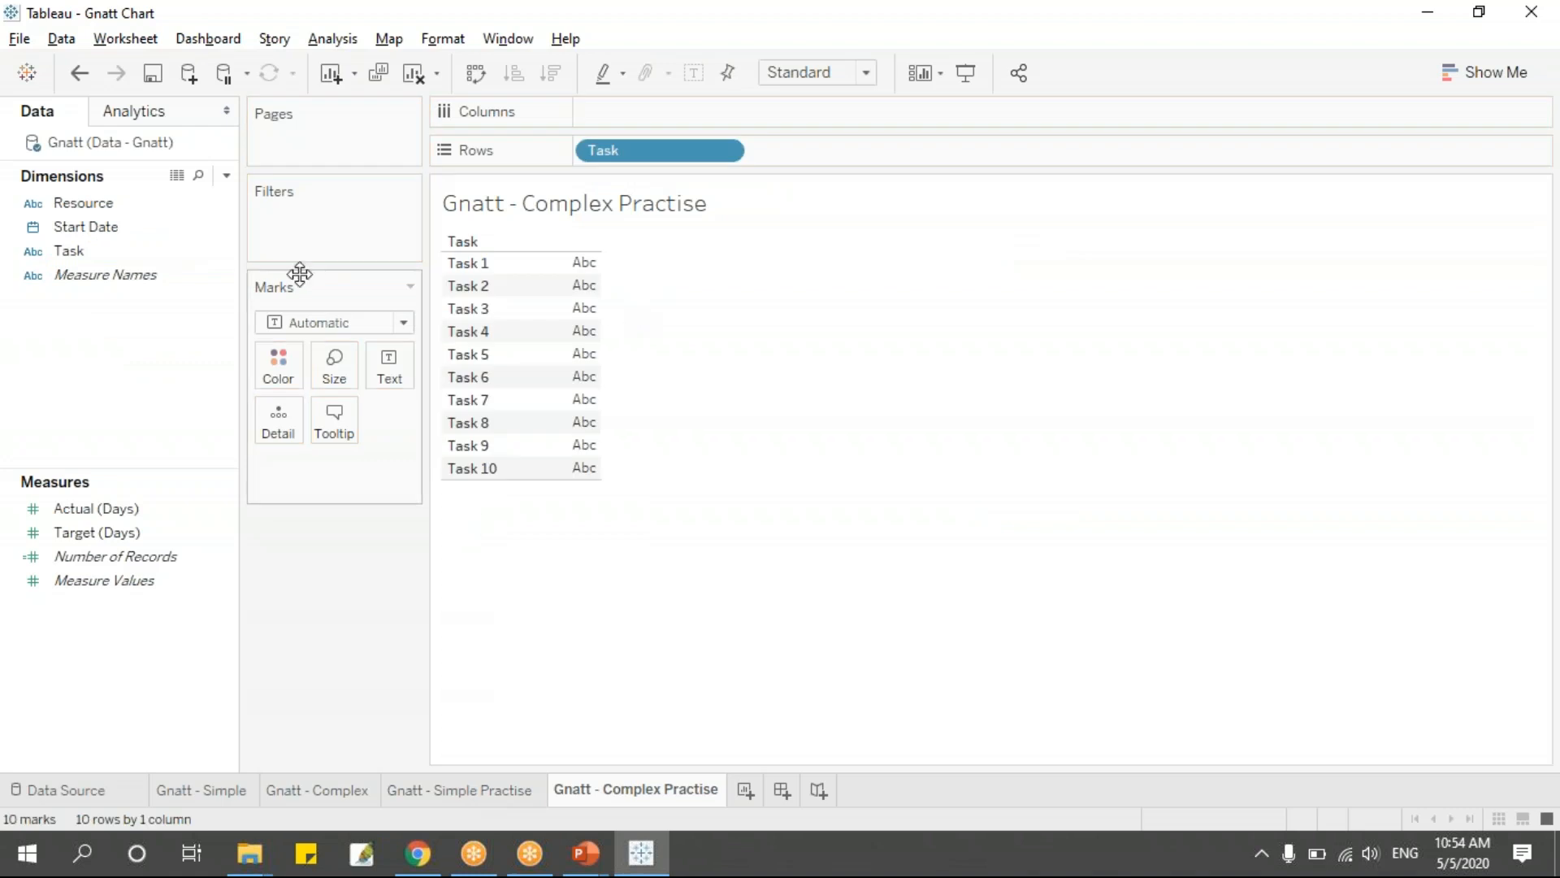
drag(104, 222, 691, 111)
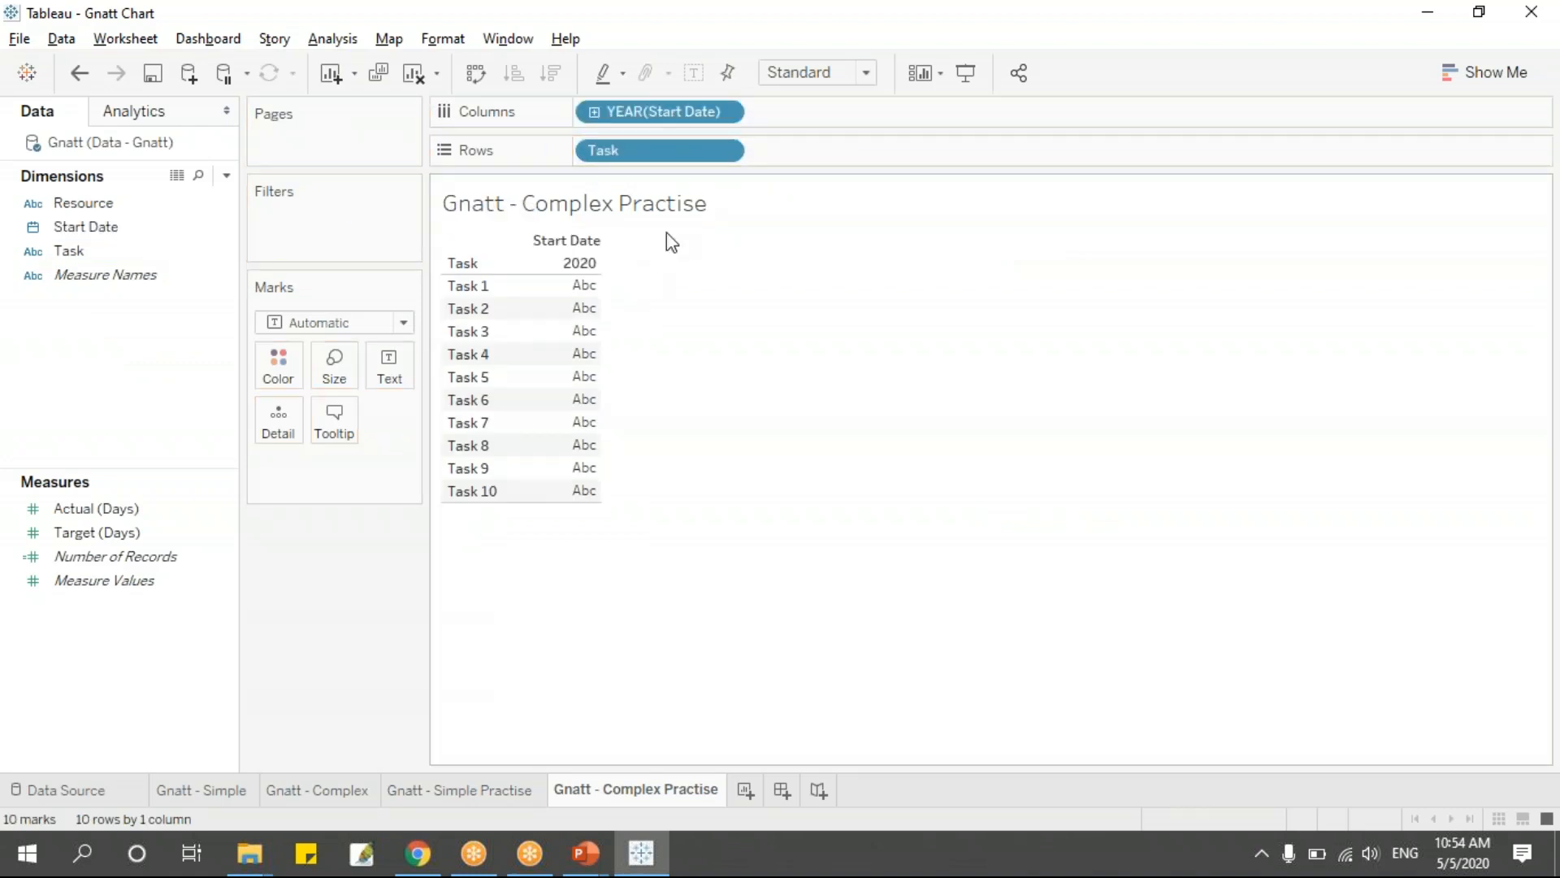
click(725, 112)
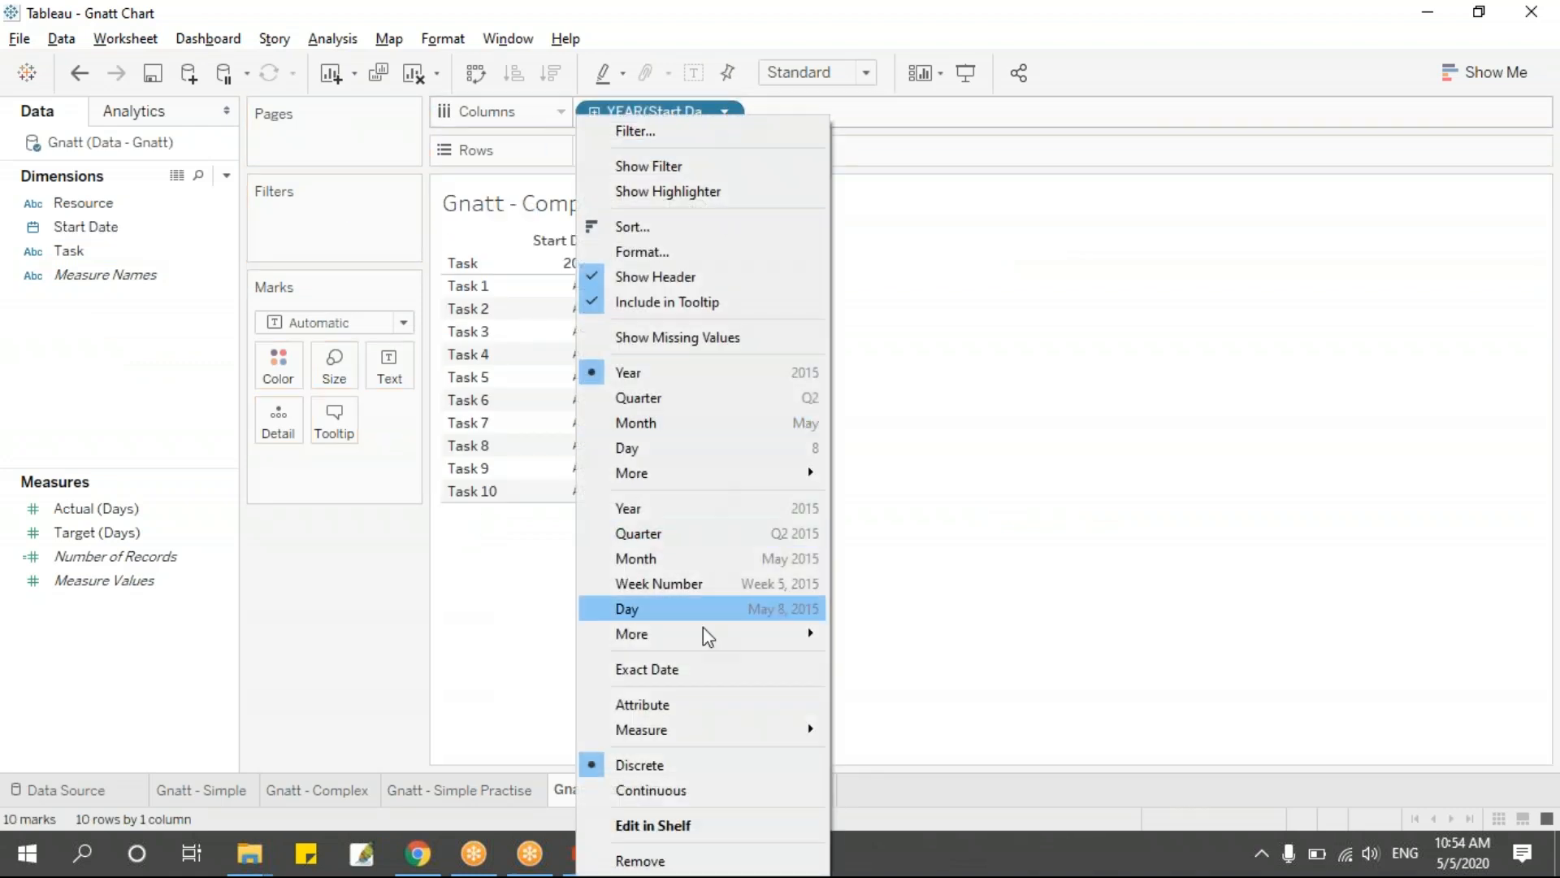
click(693, 674)
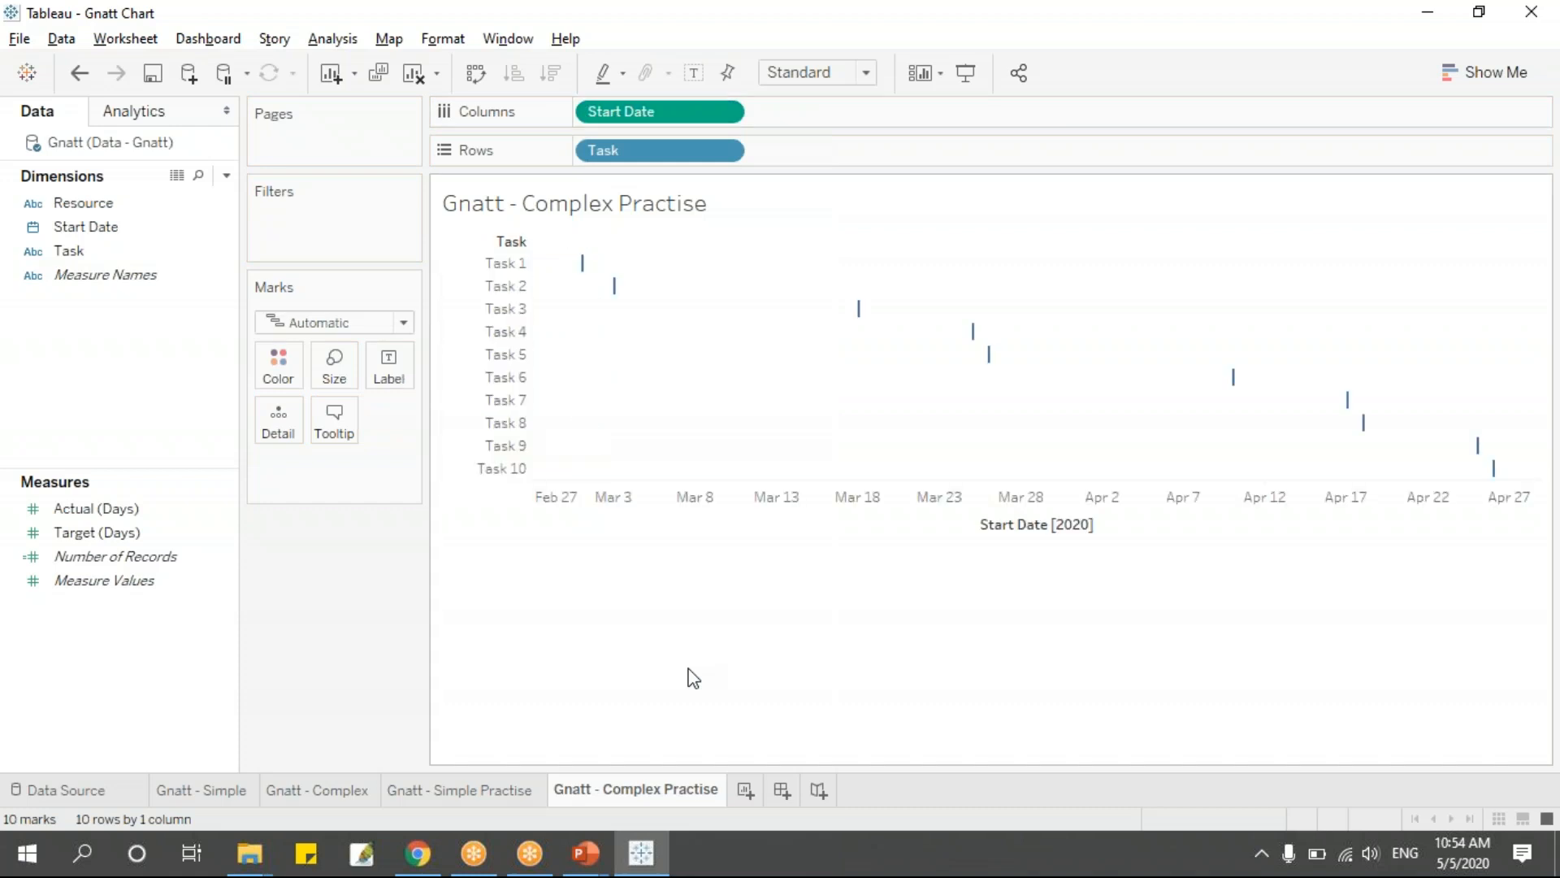
Size the bars on the complex practice sheet by Target (Days)
click(109, 538)
drag(109, 538, 339, 371)
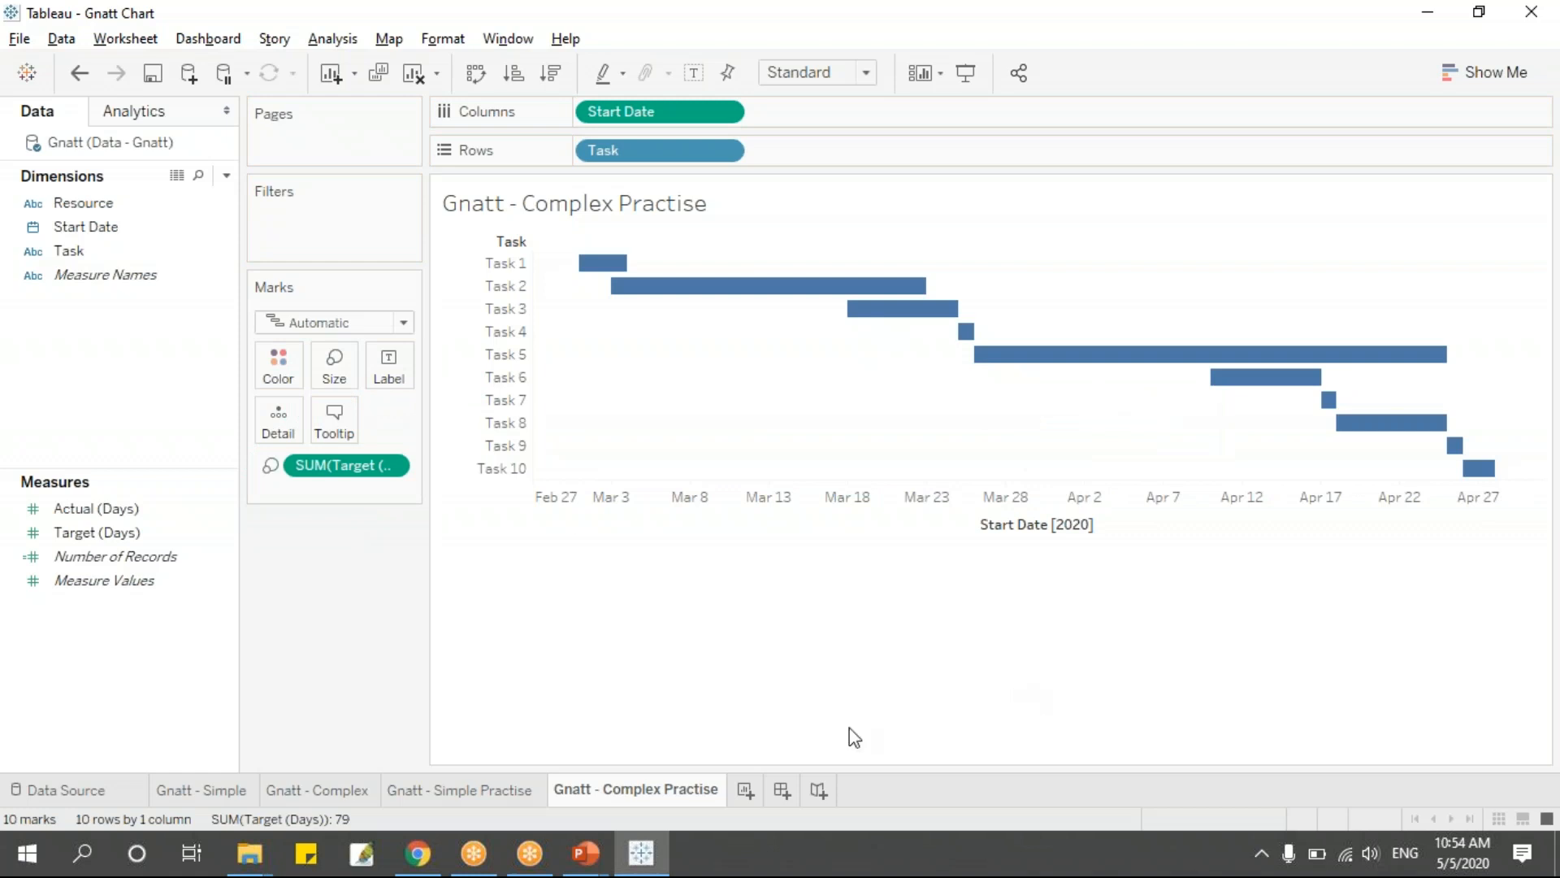
mouse_move(610, 277)
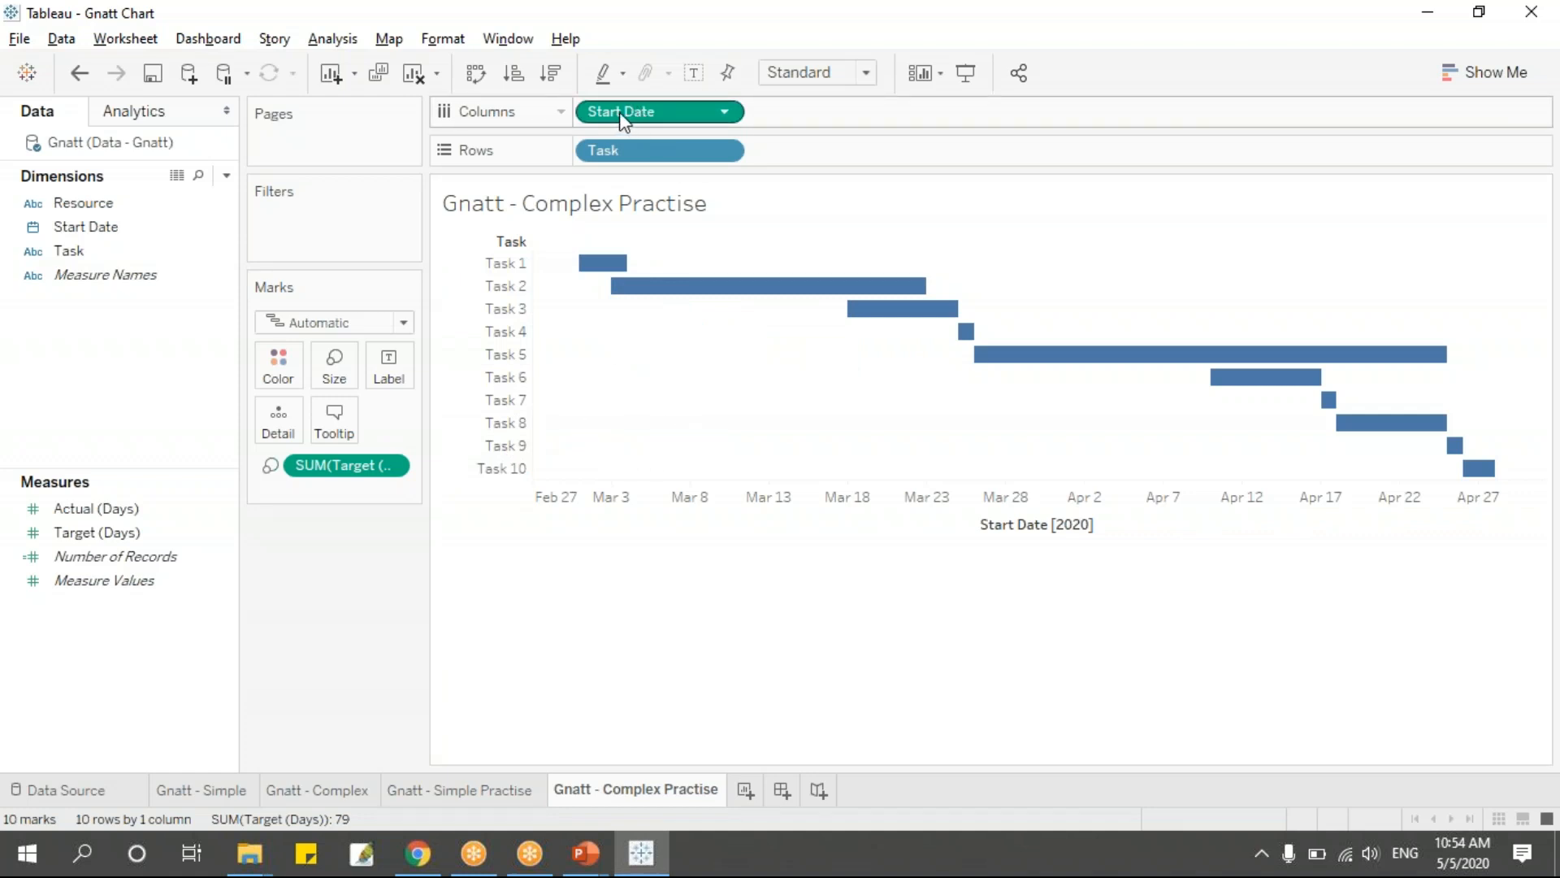
Duplicate Start Date on columns and expand the mark settings of the first Start Date
drag(639, 117, 827, 110)
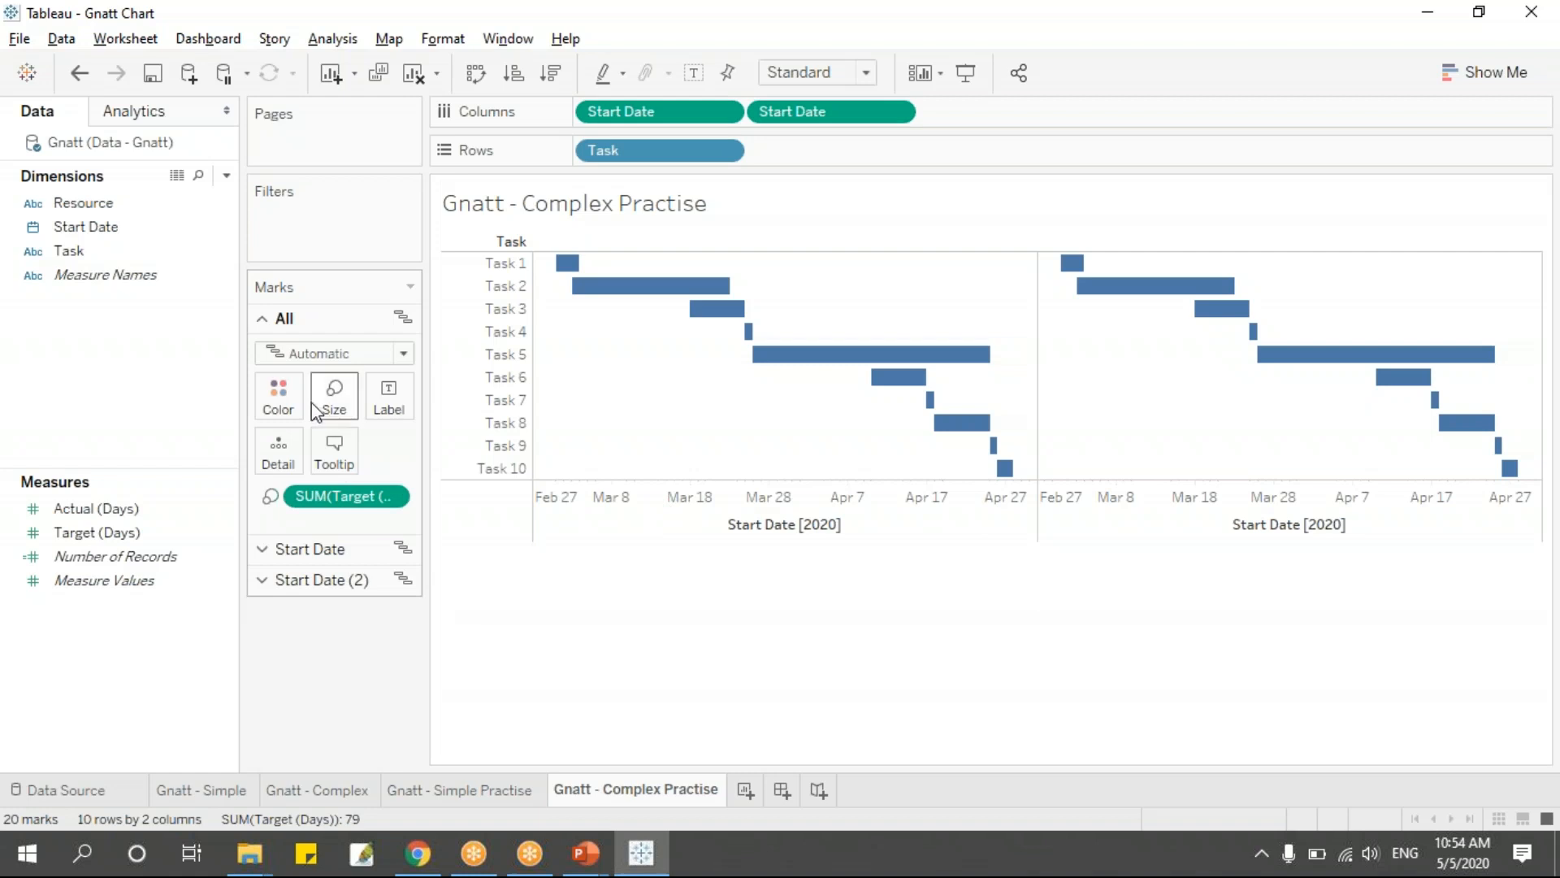
click(308, 549)
click(311, 583)
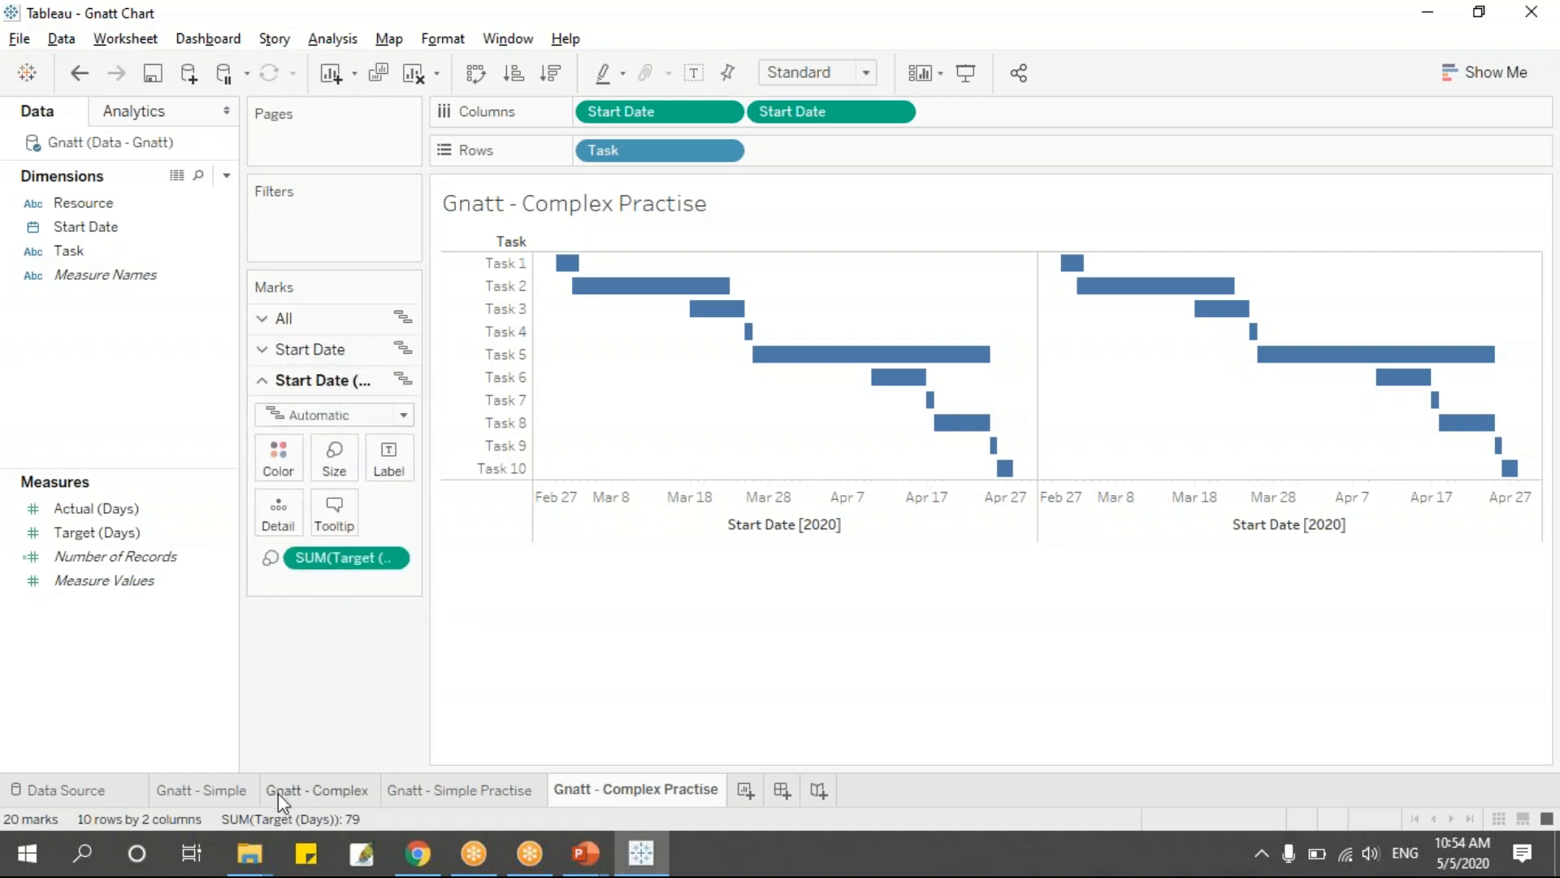
click(318, 349)
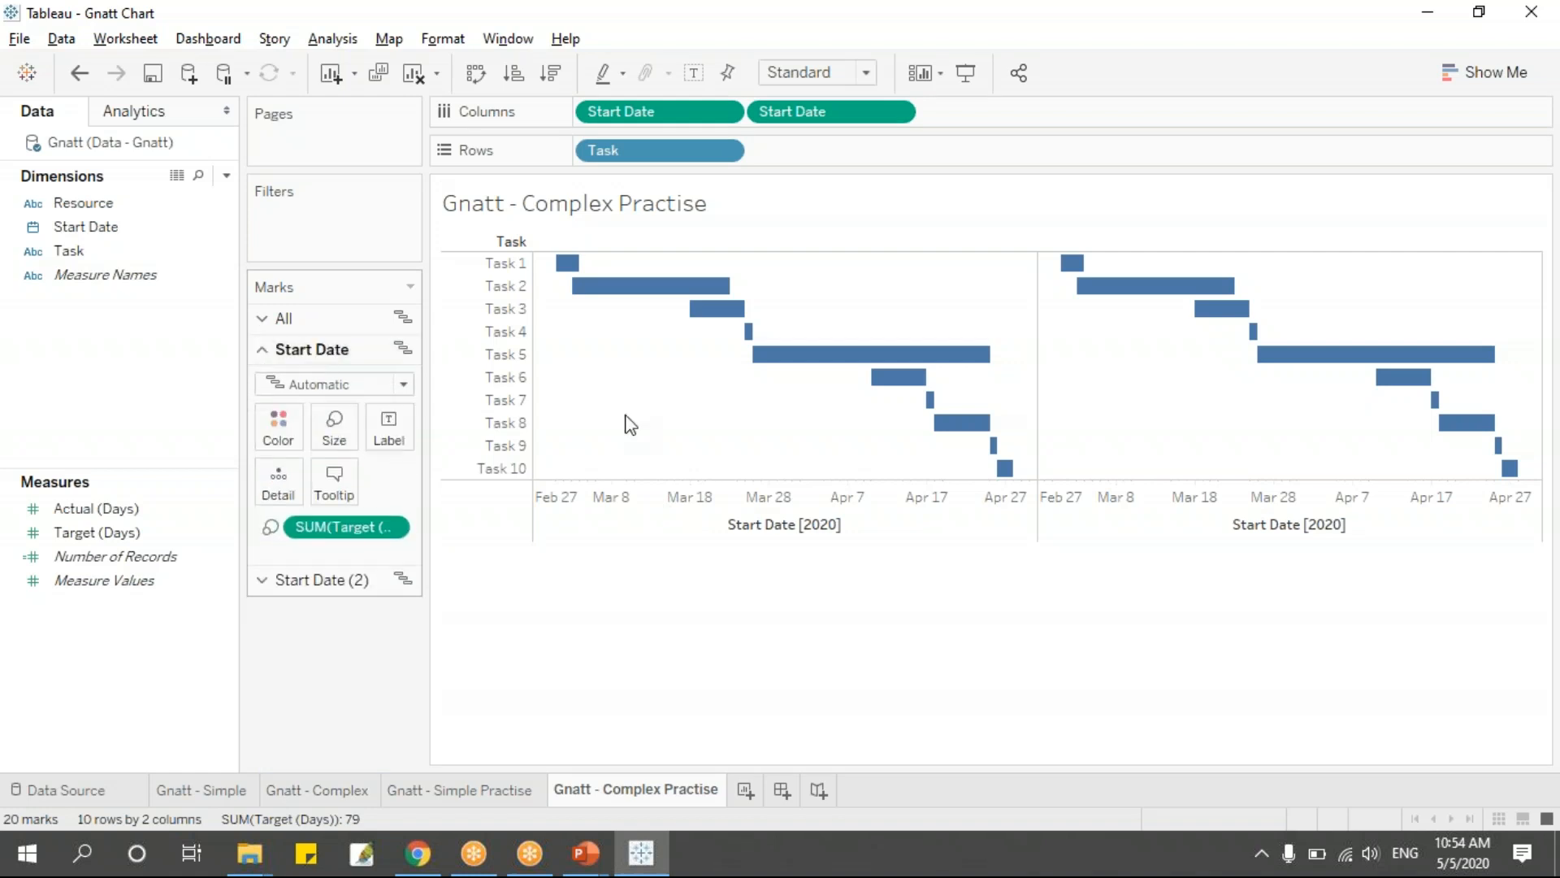
In the second Start Date's mark settings, replace Target (Days) with Actual (Days) as the size field
mouse_move(715, 317)
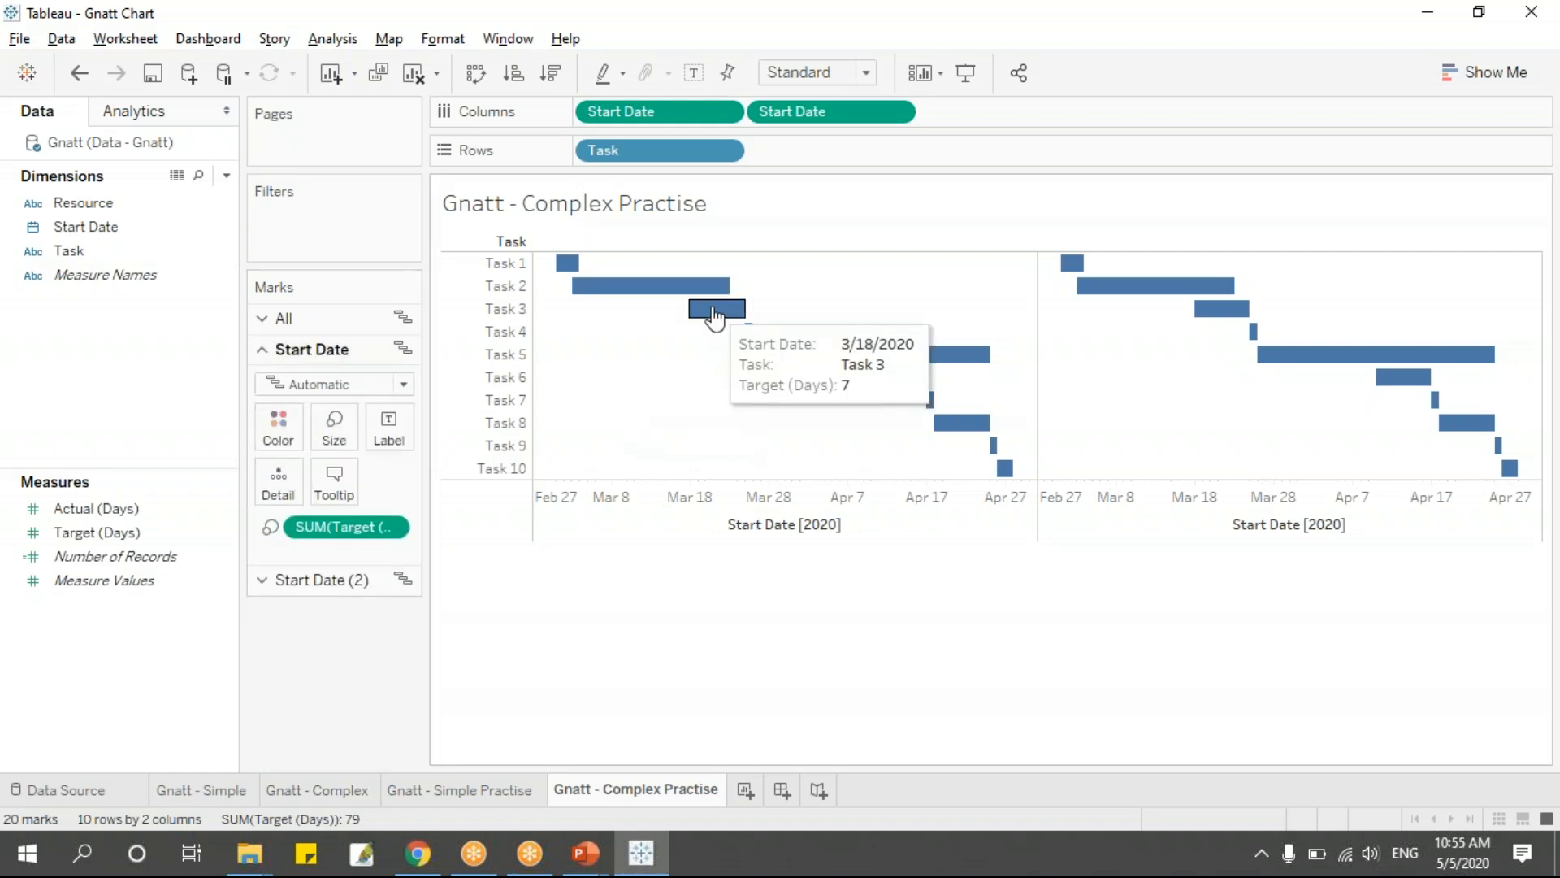
click(325, 585)
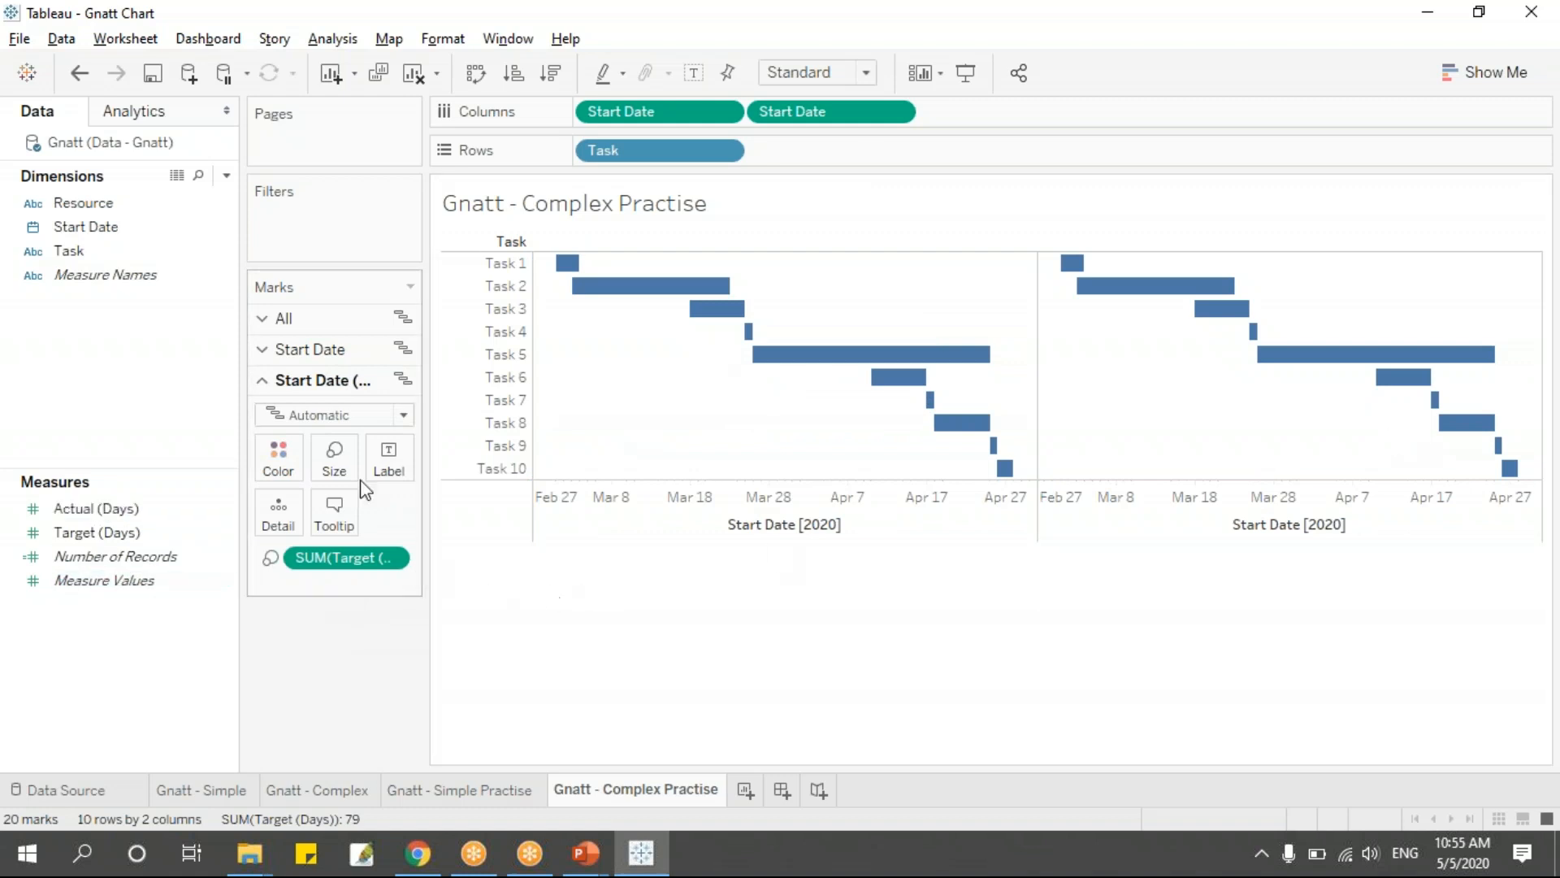
drag(339, 563, 328, 665)
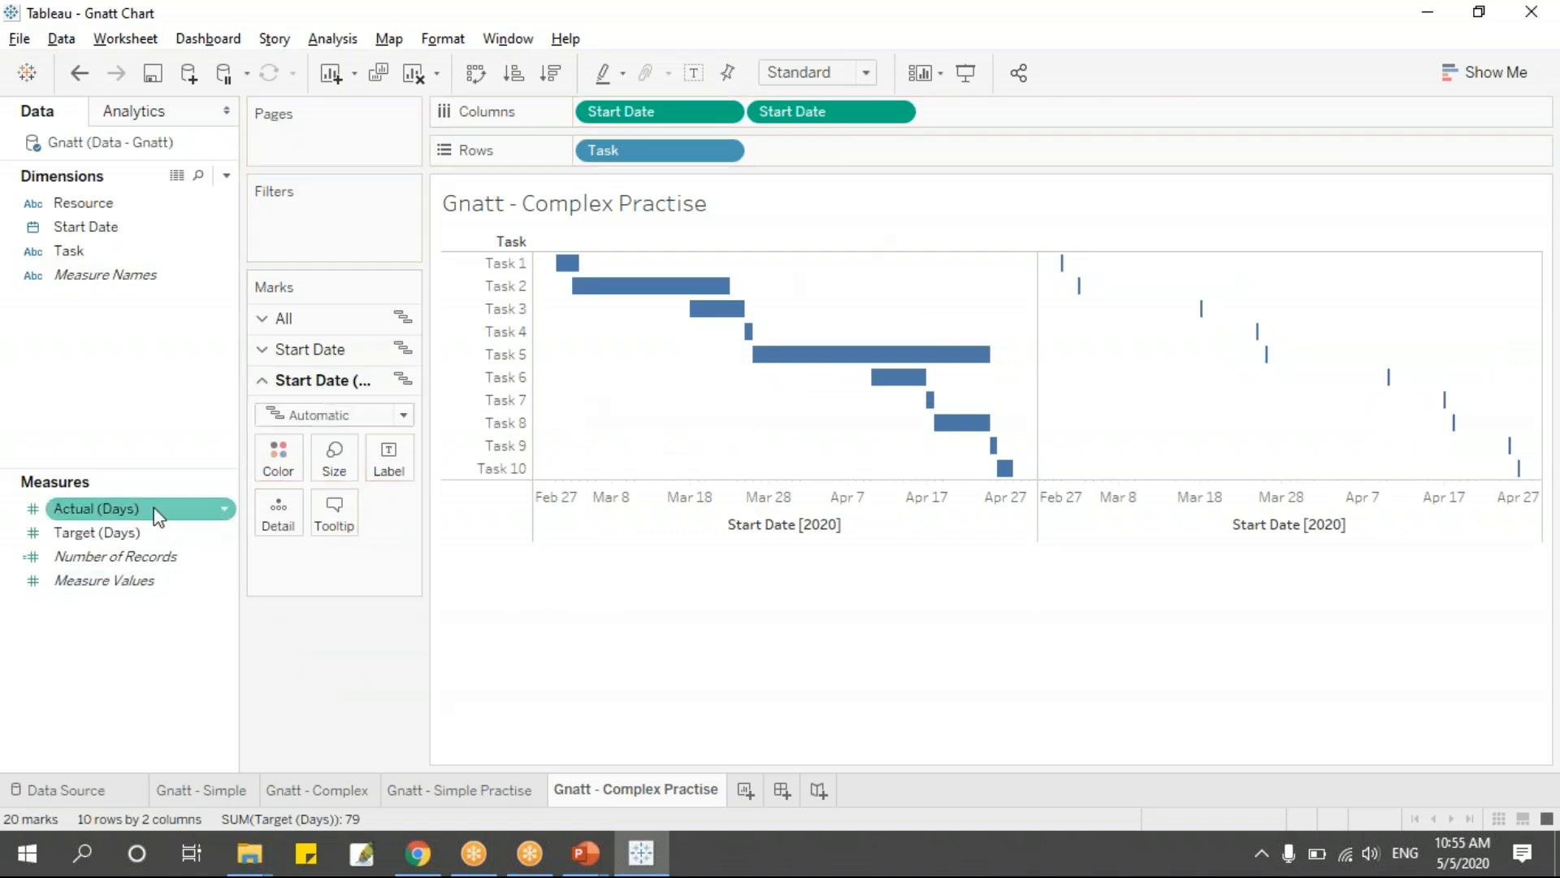
drag(103, 517, 334, 469)
Combine the two Start Date fields on columns into a Dual Axis chart
mouse_move(627, 303)
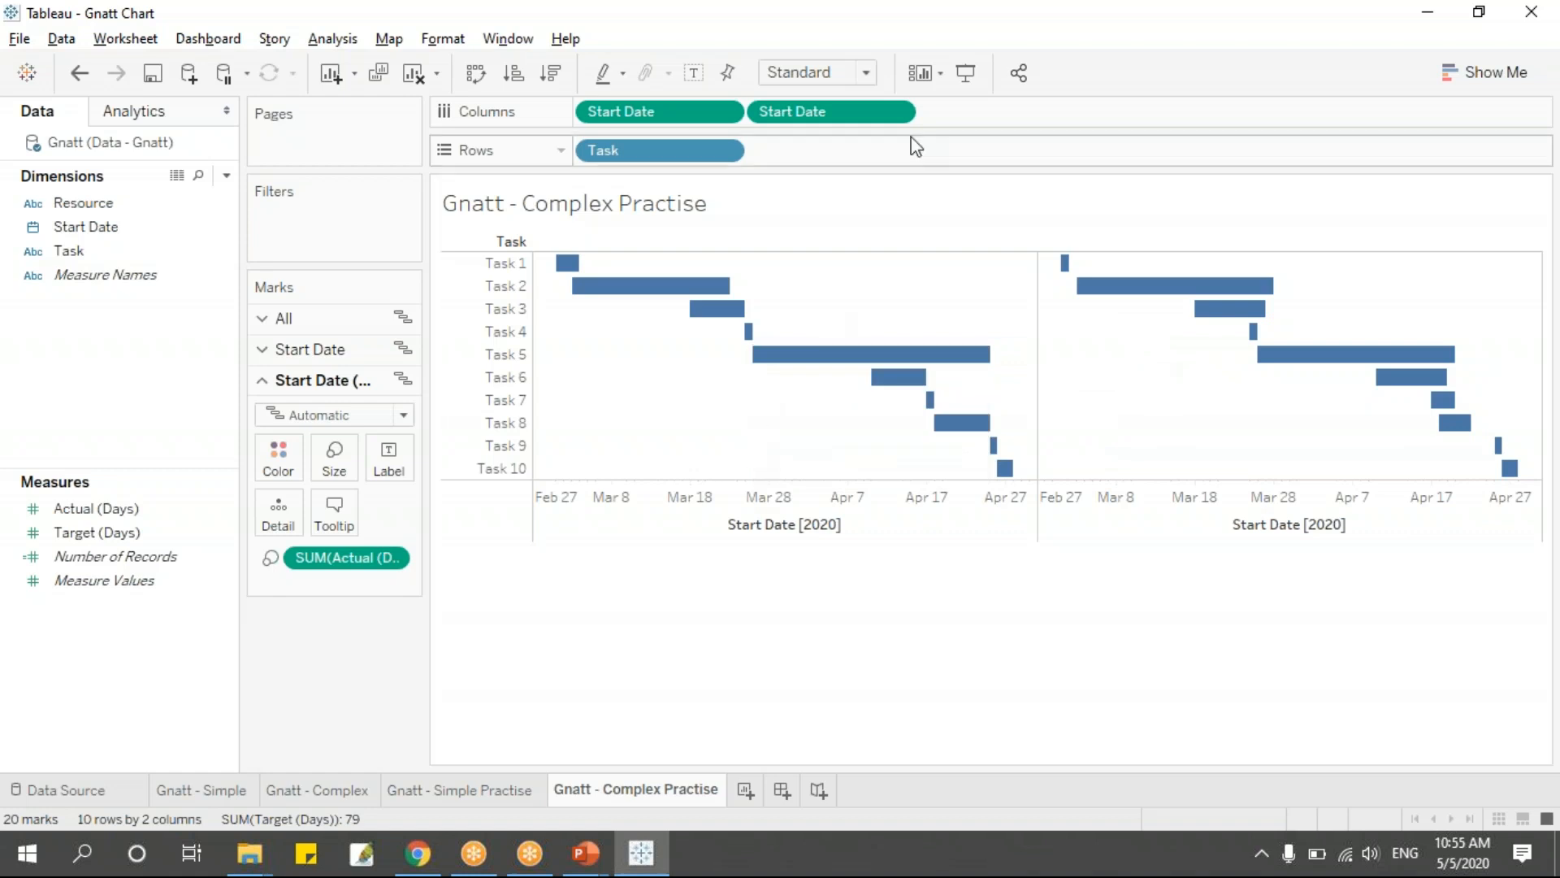
click(896, 113)
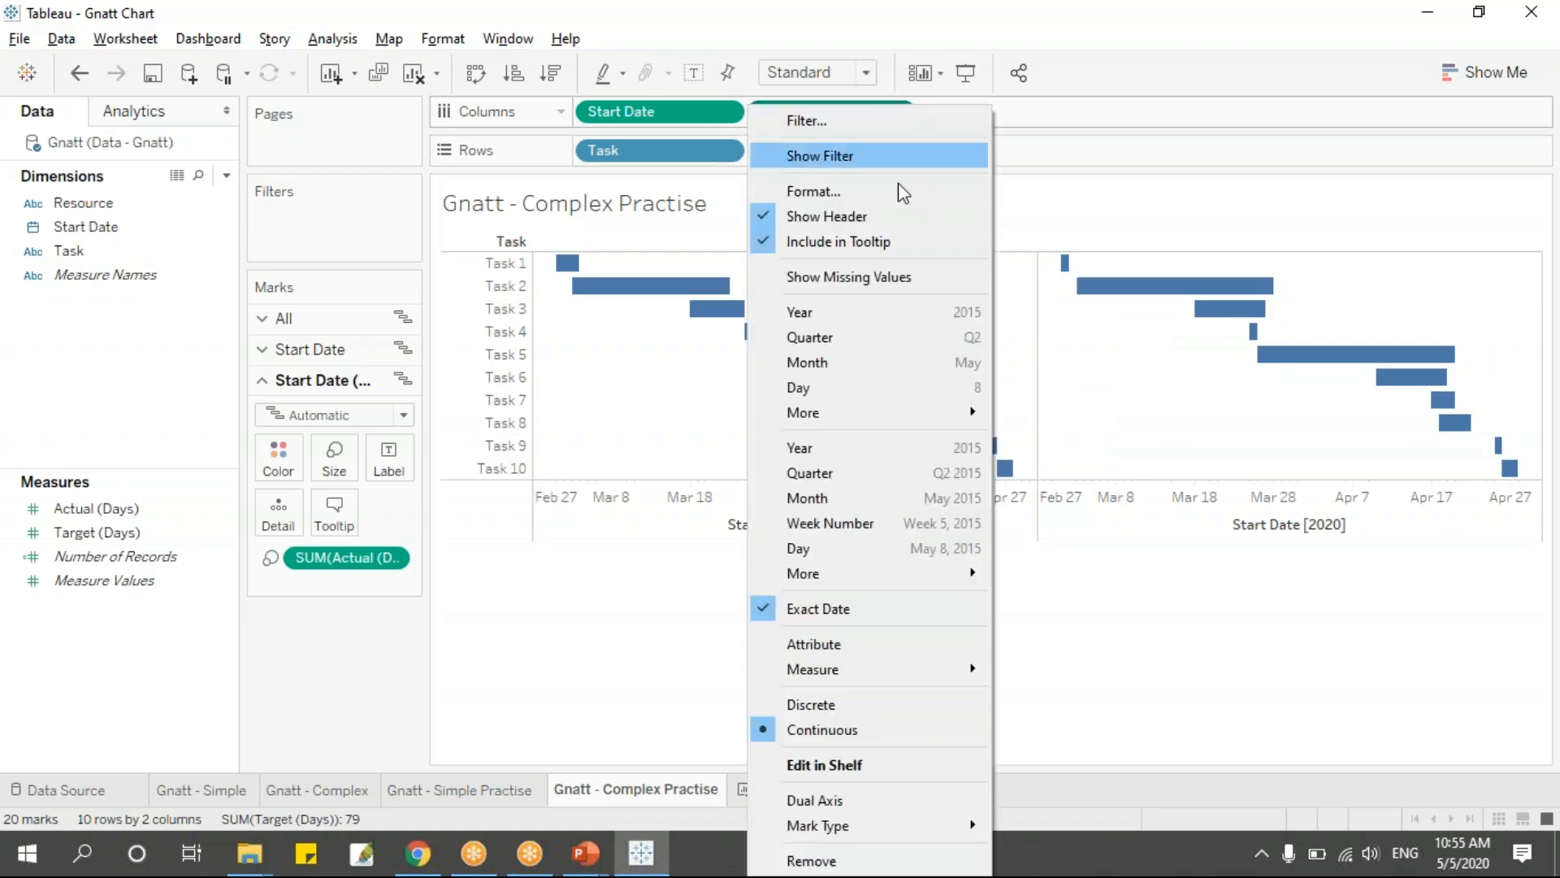
click(905, 792)
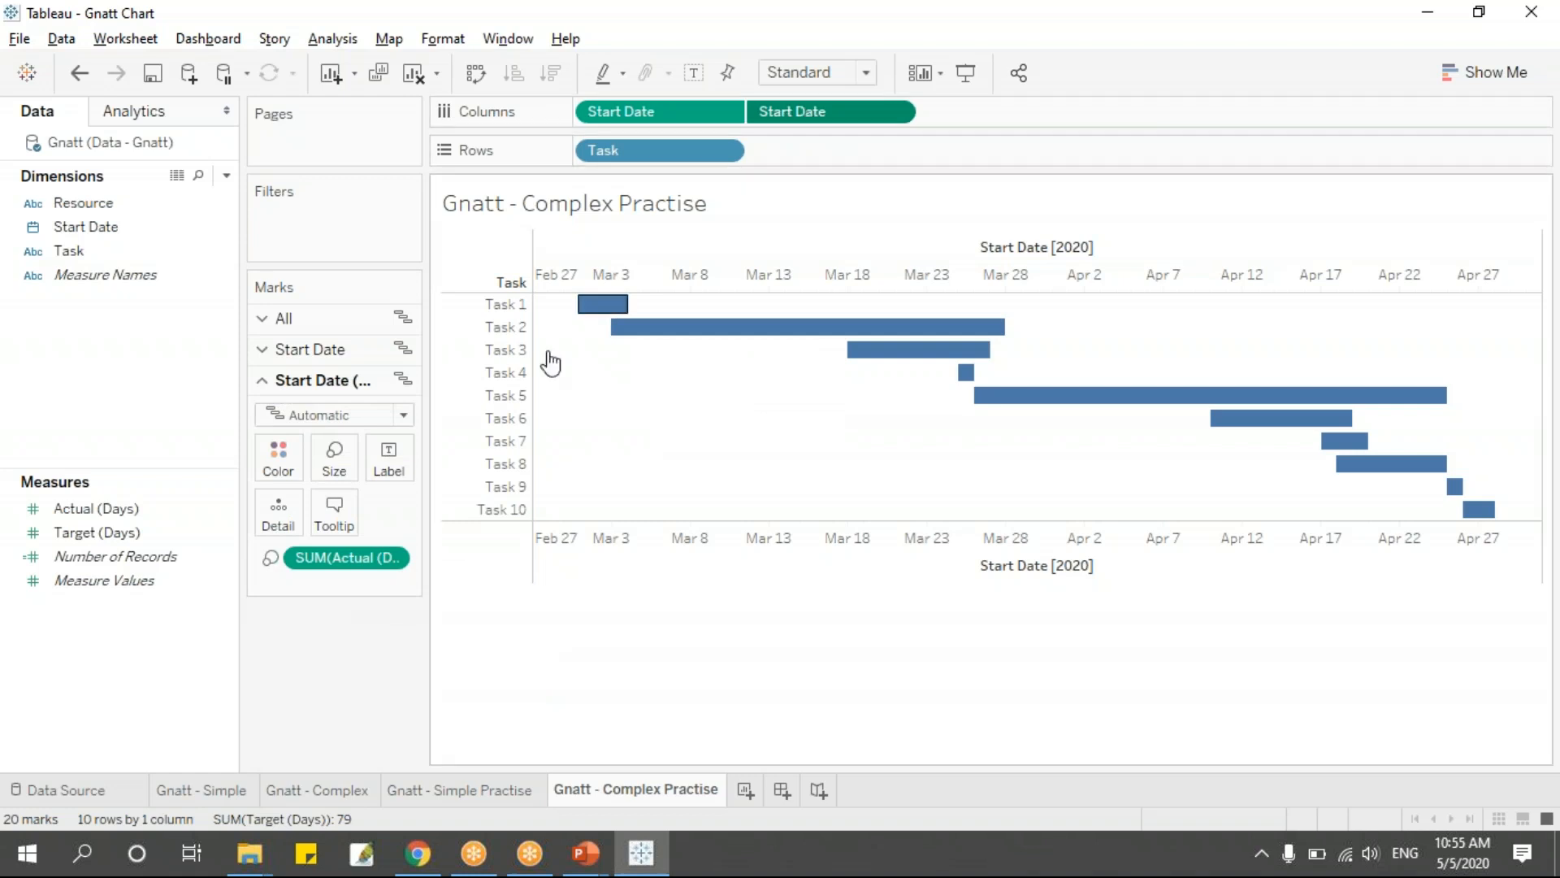
Make the Actual (Days) bars much thinner and the Target (Days) bars slightly thicker
click(331, 471)
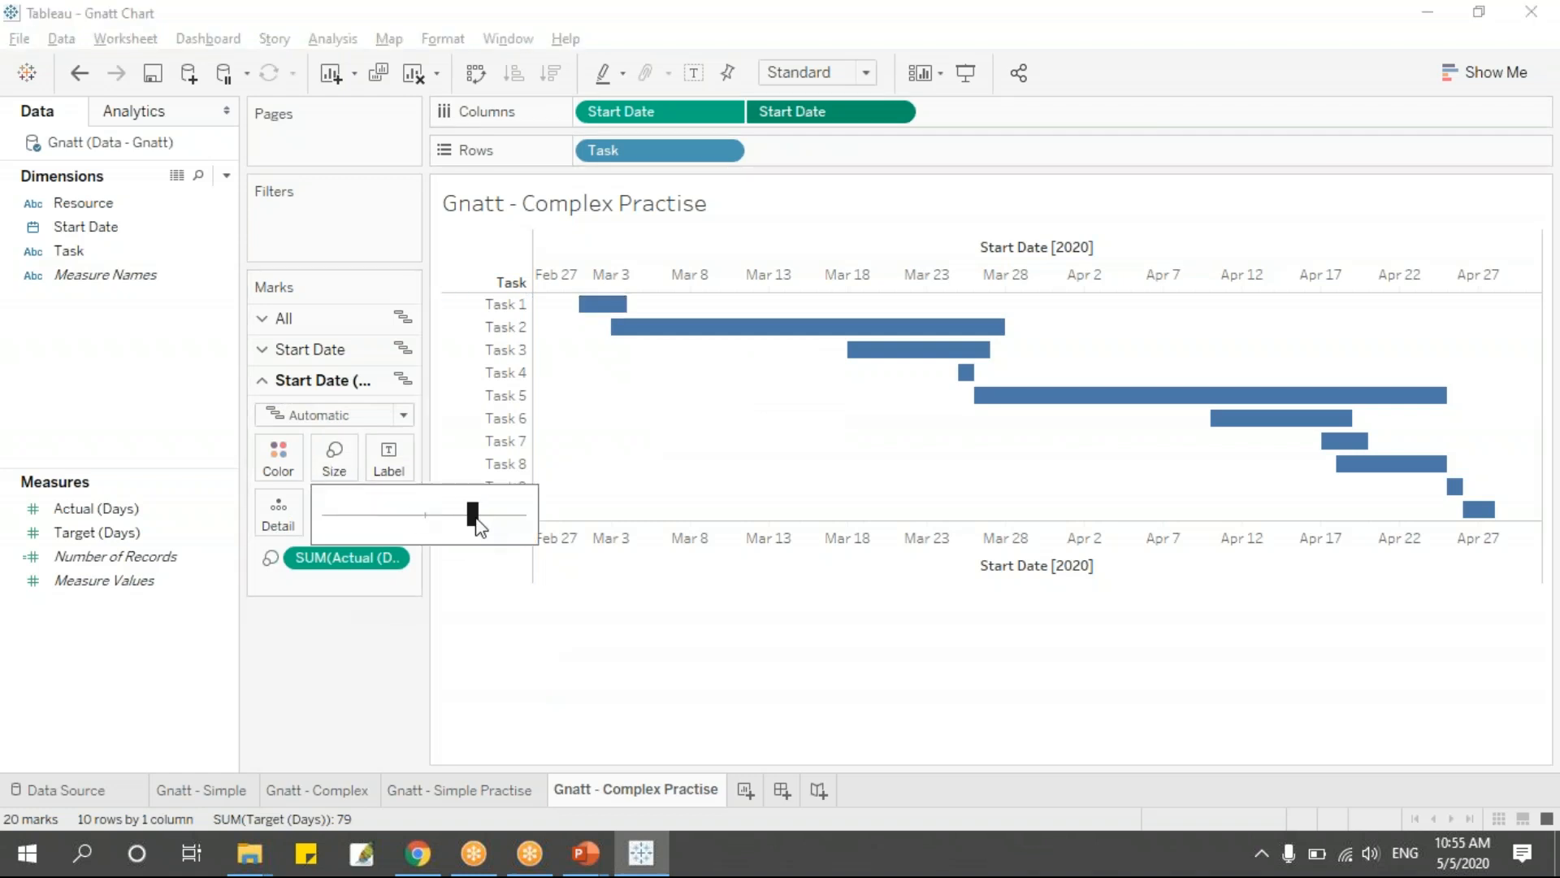
drag(475, 520, 395, 517)
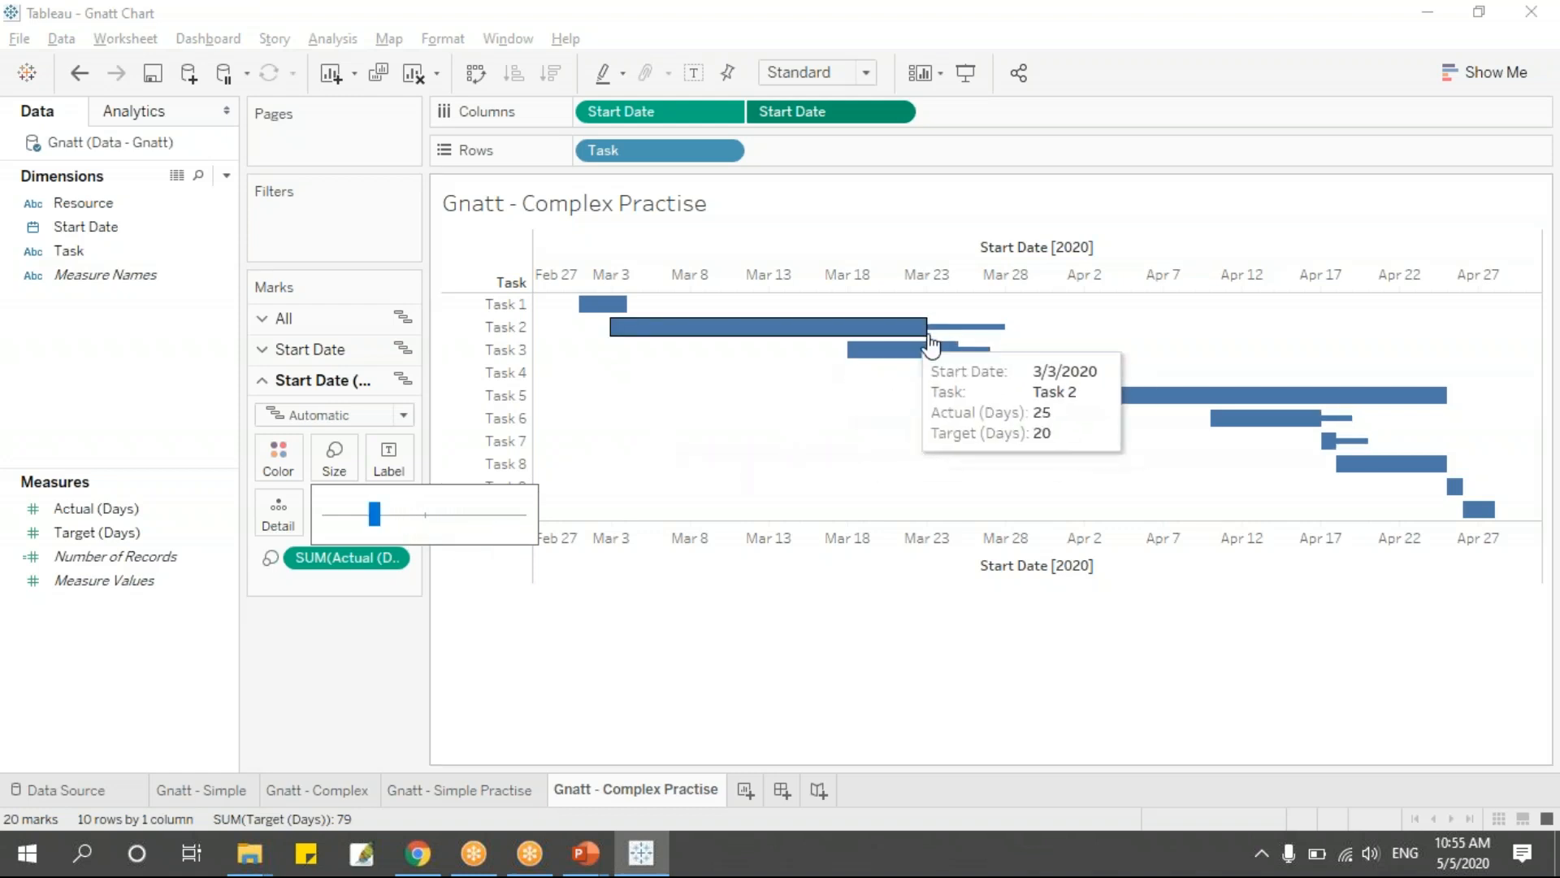
click(297, 356)
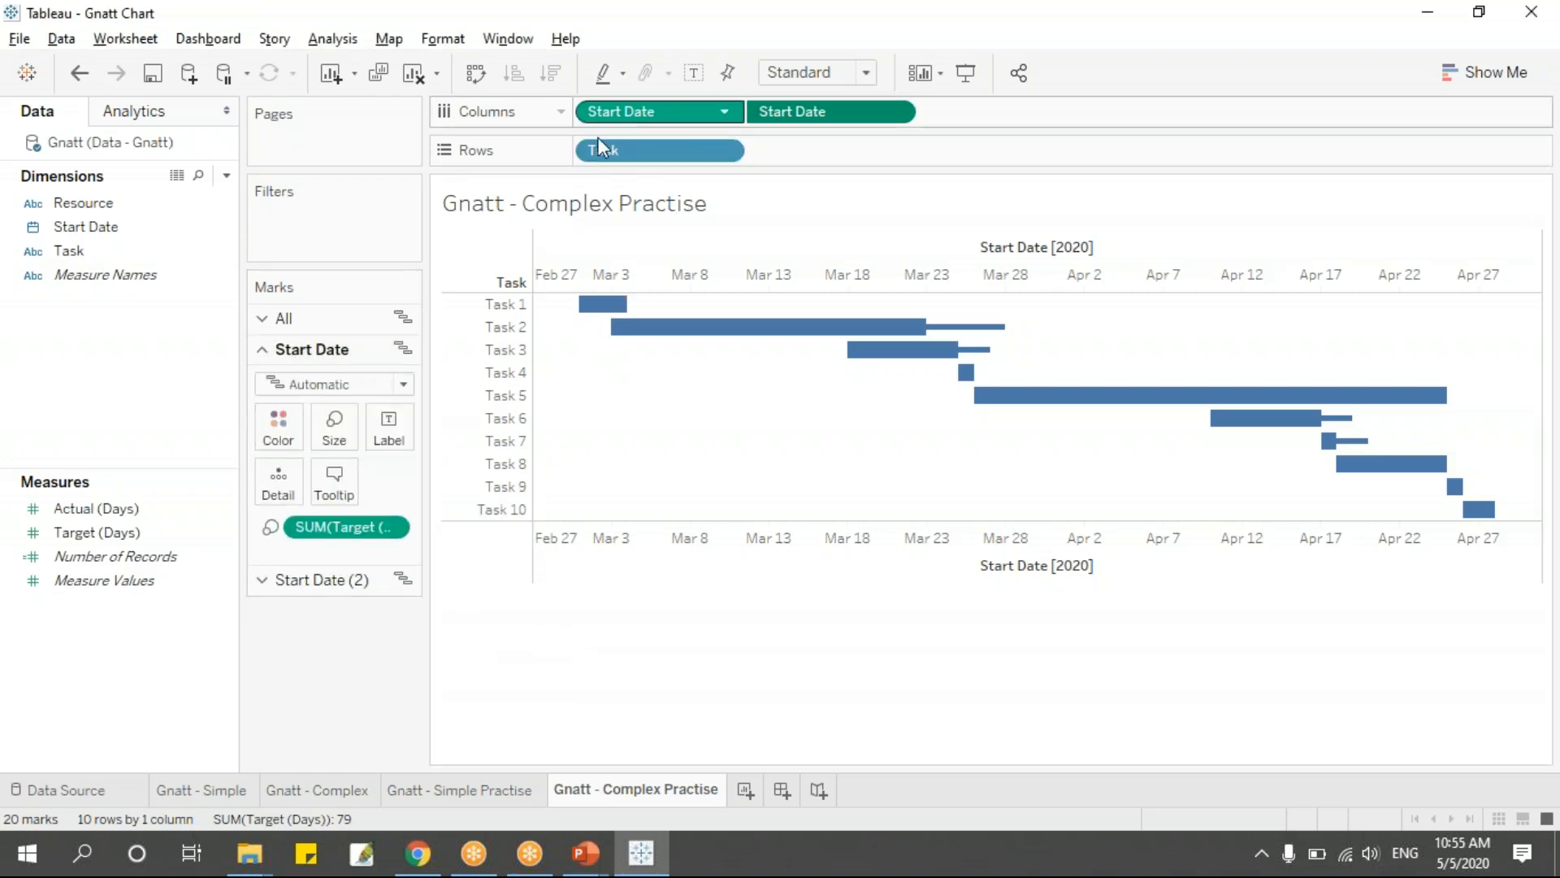
click(354, 442)
drag(474, 491, 494, 490)
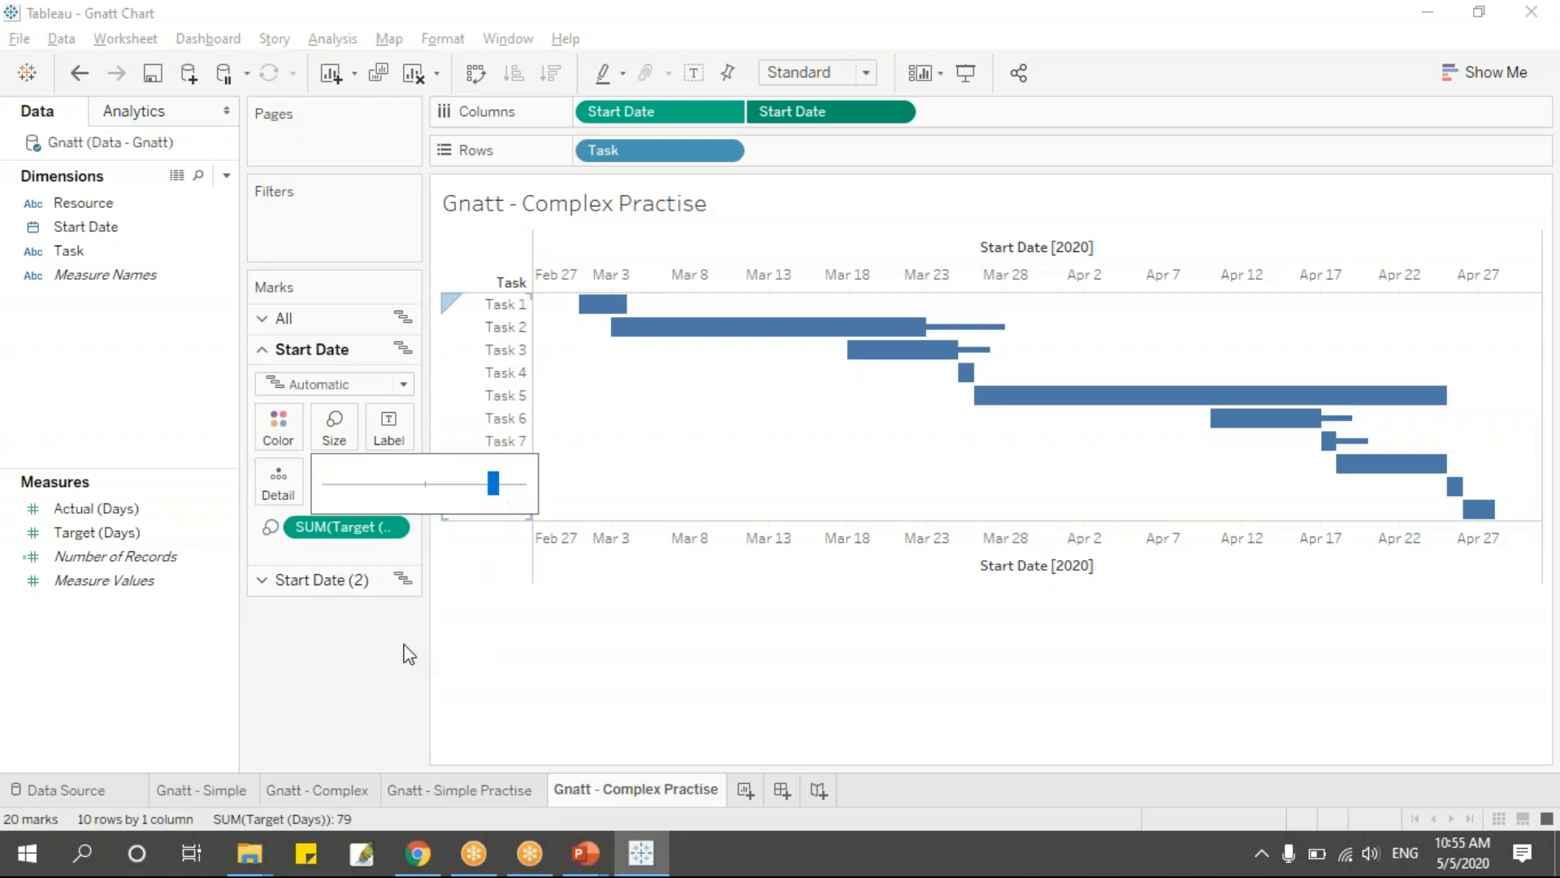
Color the Target (Days) bars orange on the first Start Date's marks
click(279, 430)
click(336, 495)
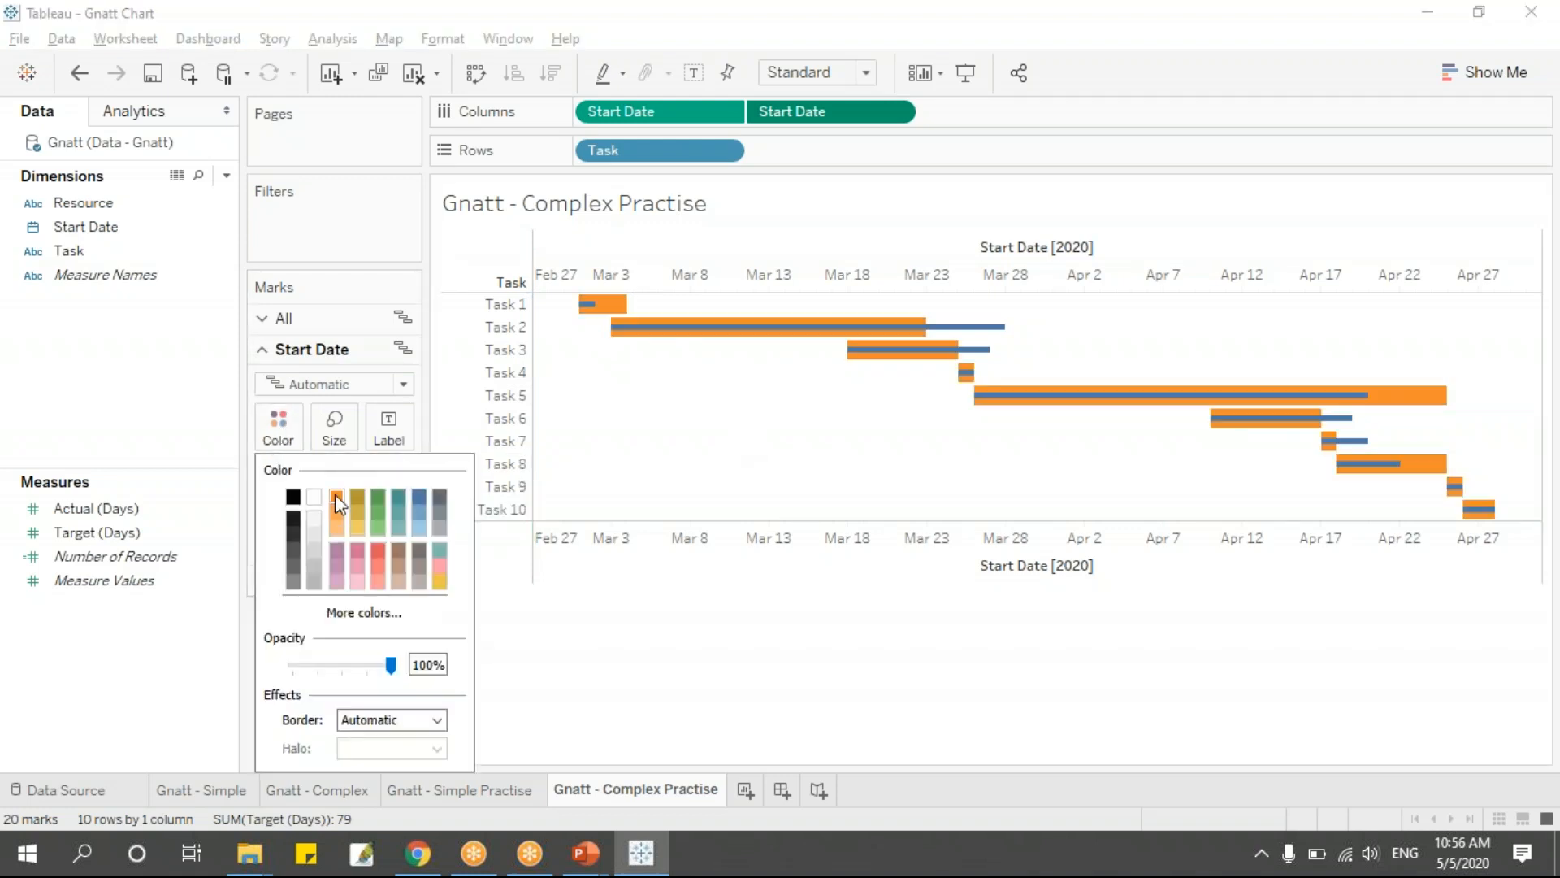
click(827, 674)
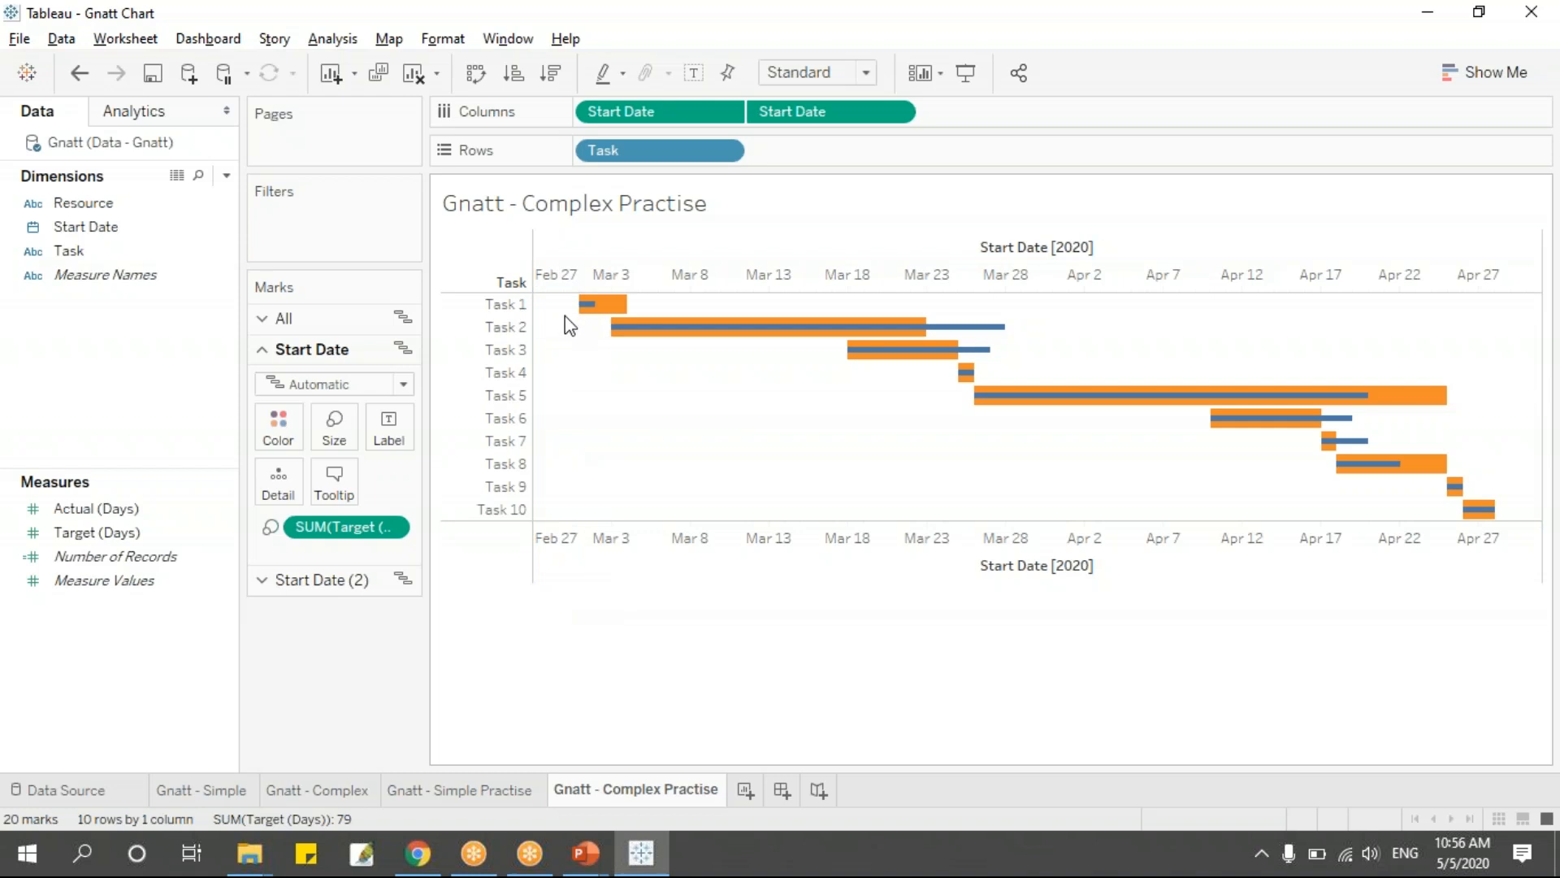
Give the chart's lower Start Date axis a fixed range starting on 3/1/2020
click(569, 538)
right_click(569, 538)
click(630, 557)
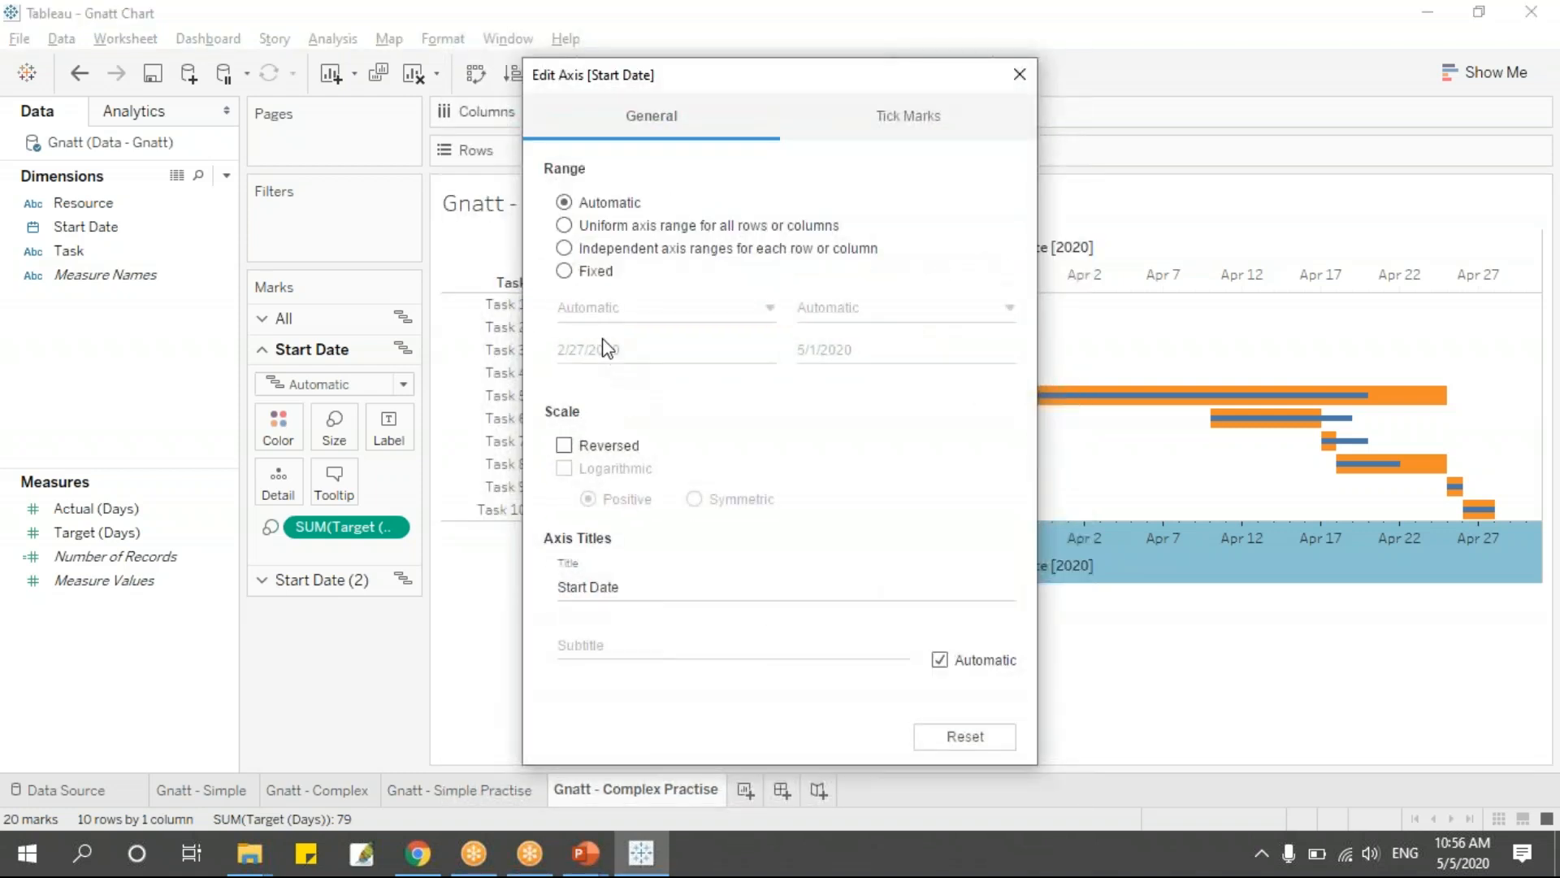
click(594, 271)
click(568, 348)
click(560, 348)
drag(564, 347, 558, 351)
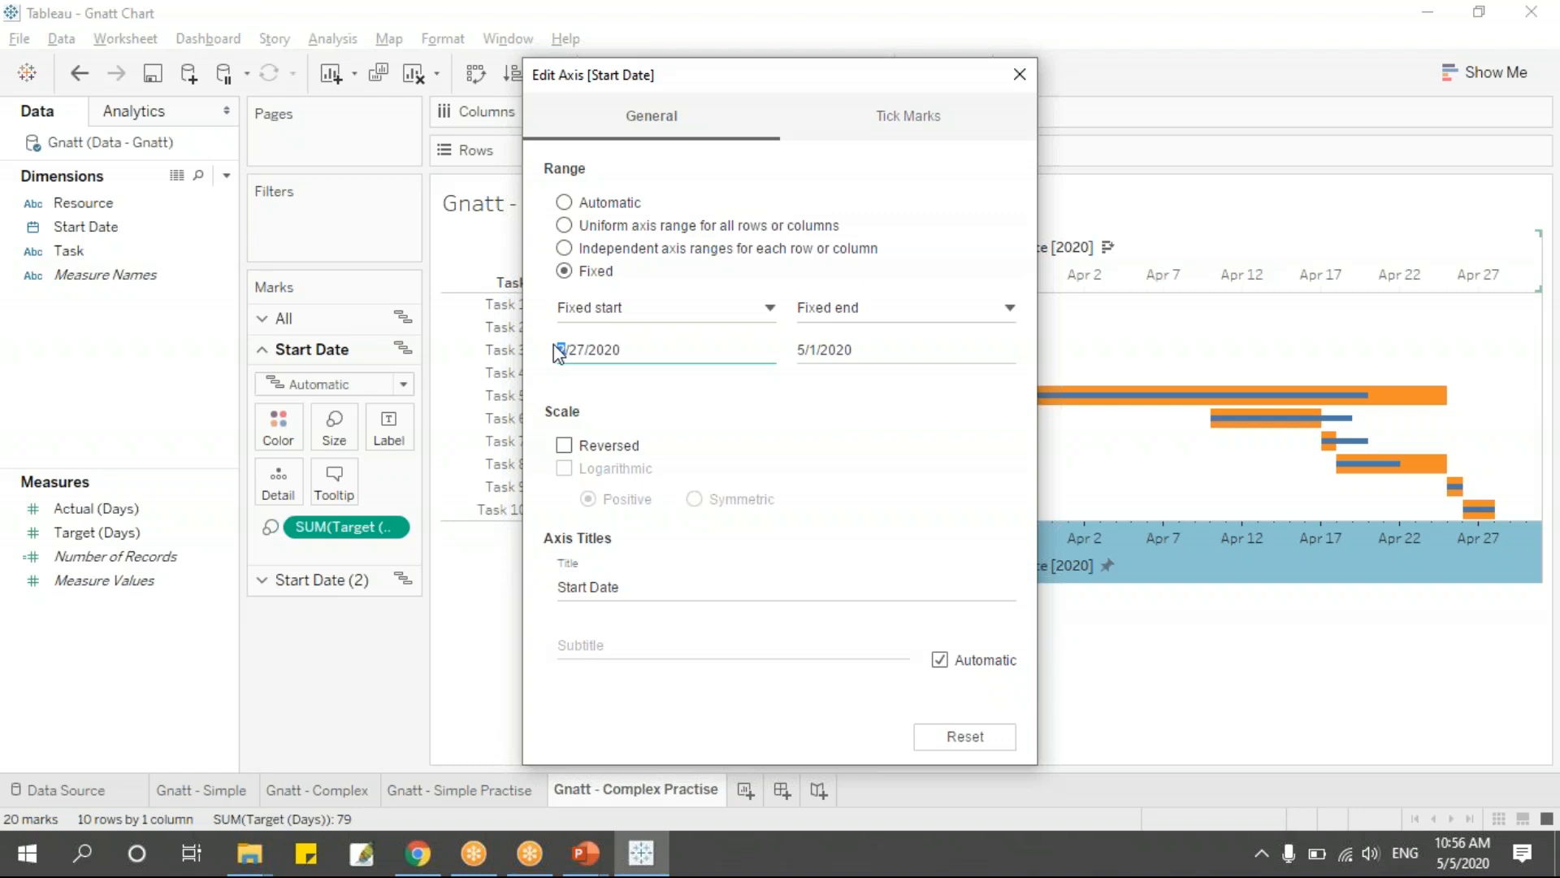
text(3)
key(BackSpace)
key(BackSpace)
text(1)
drag(637, 351, 534, 358)
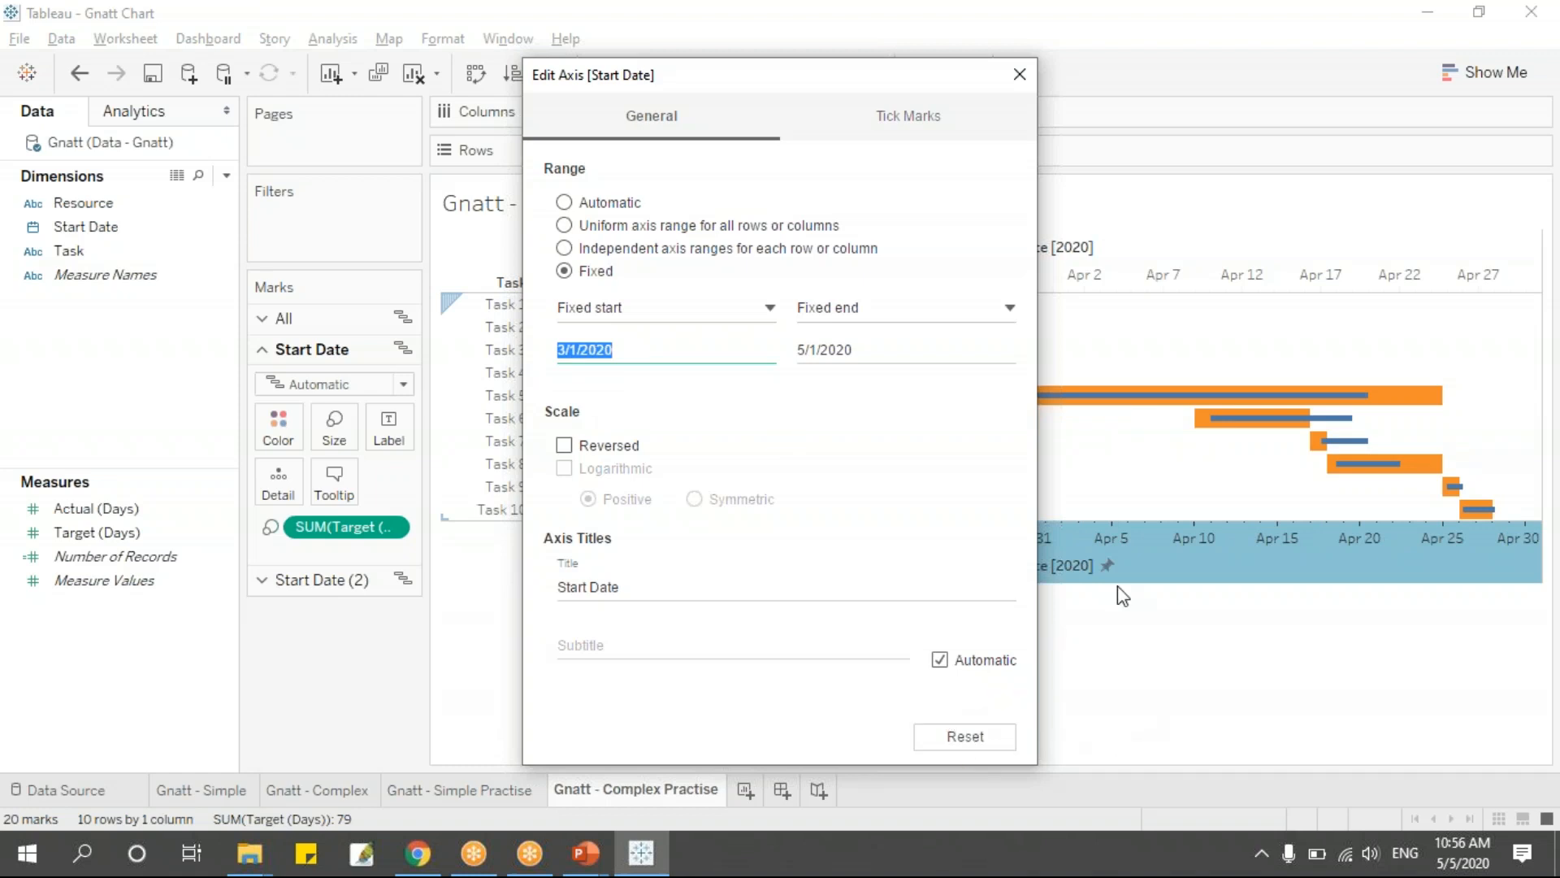
click(1019, 75)
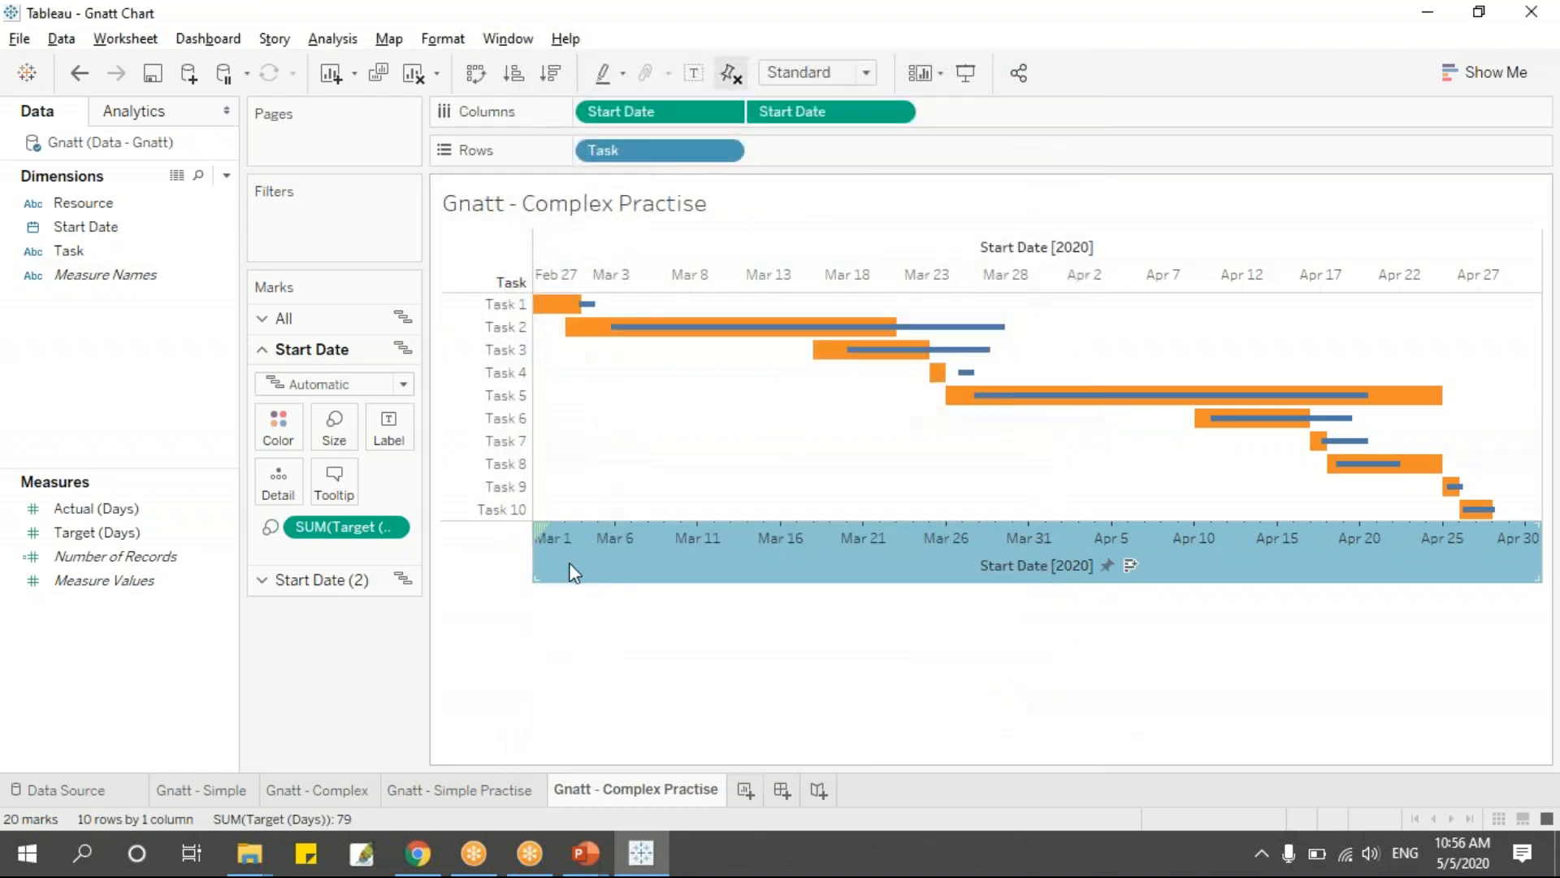
Give the chart's upper Start Date axis a fixed range starting on 3/1/2020 as well
click(570, 273)
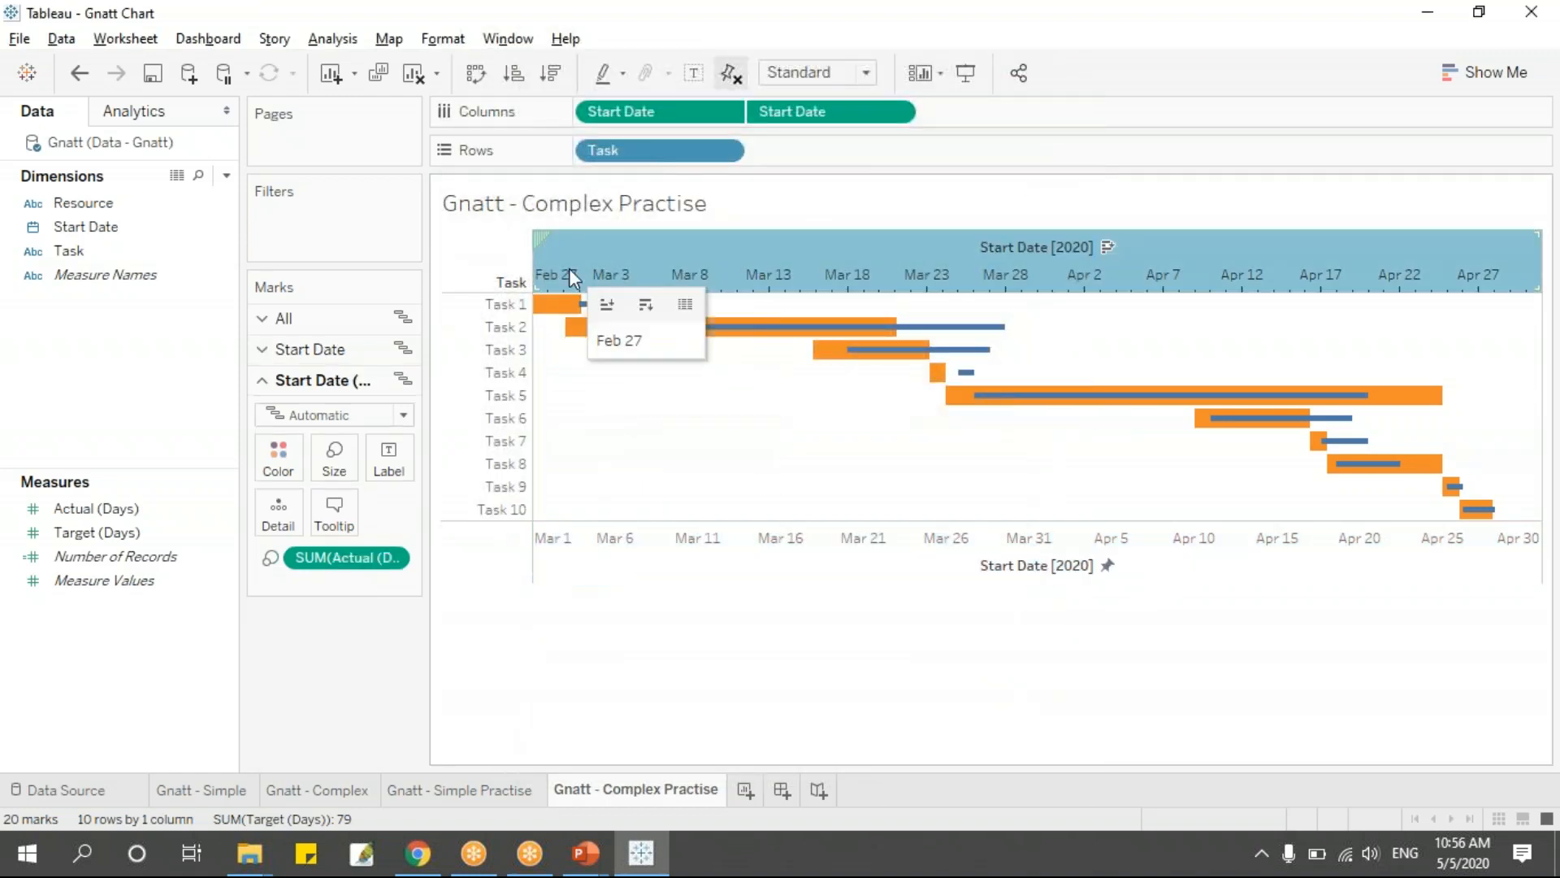
right_click(570, 273)
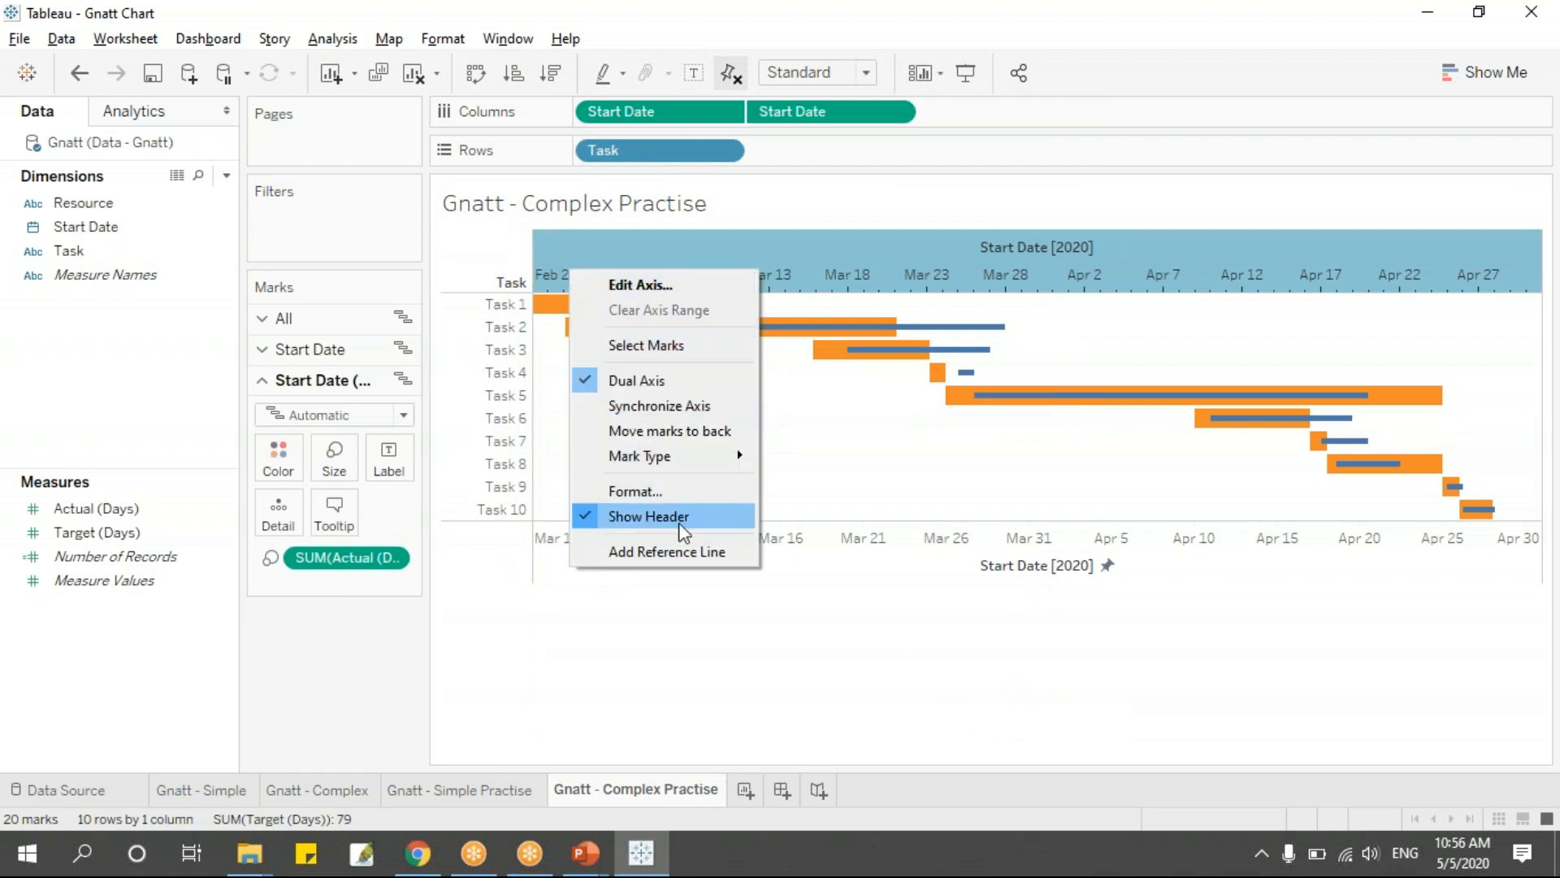
click(641, 286)
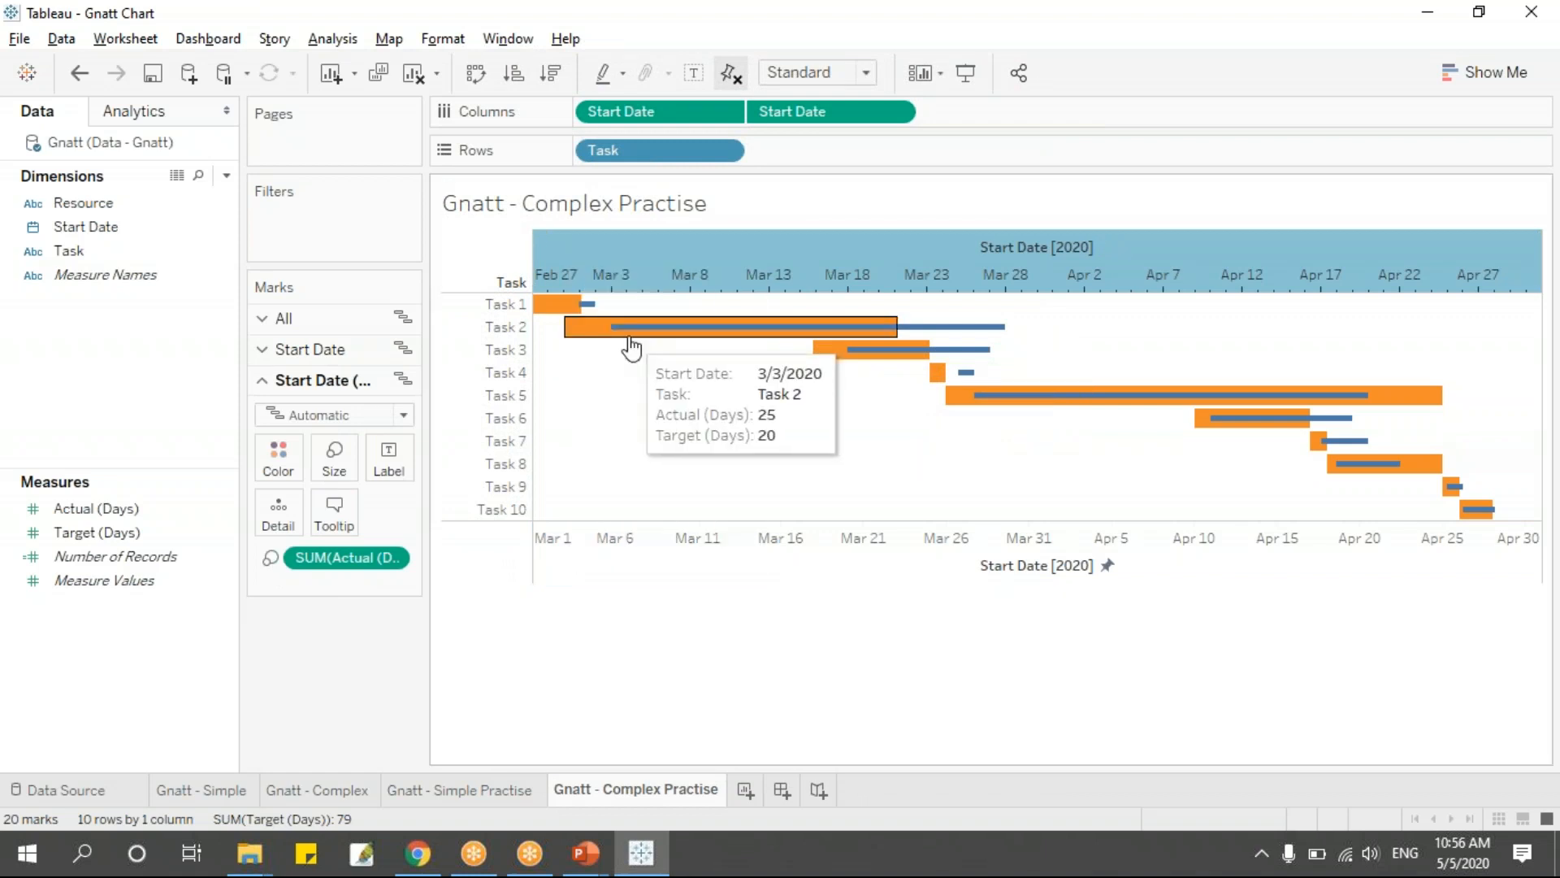
click(595, 291)
click(559, 370)
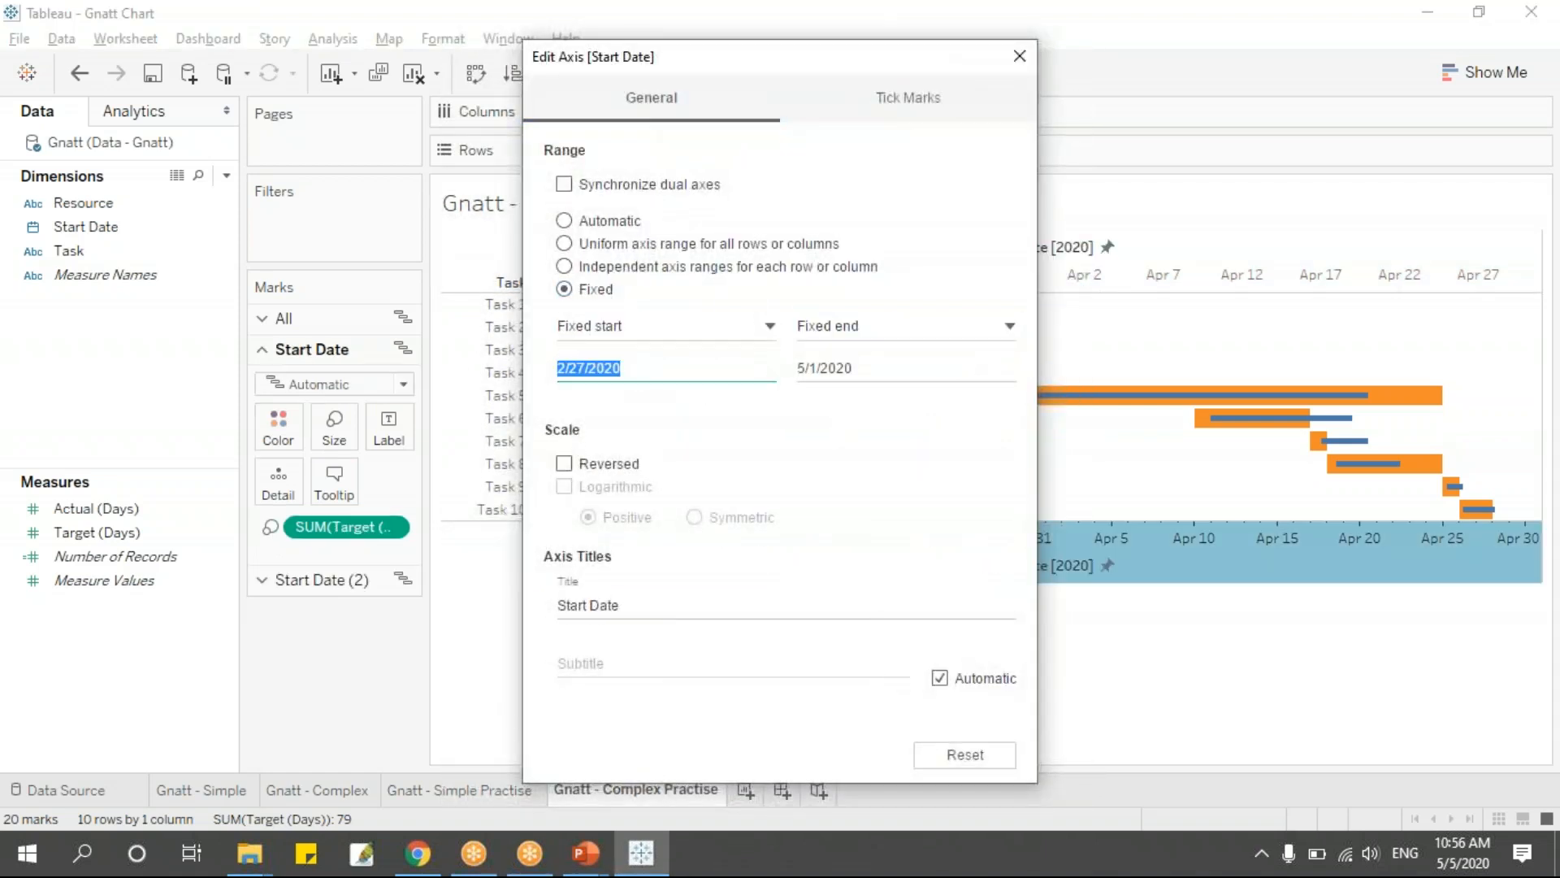
text(3/1/2020)
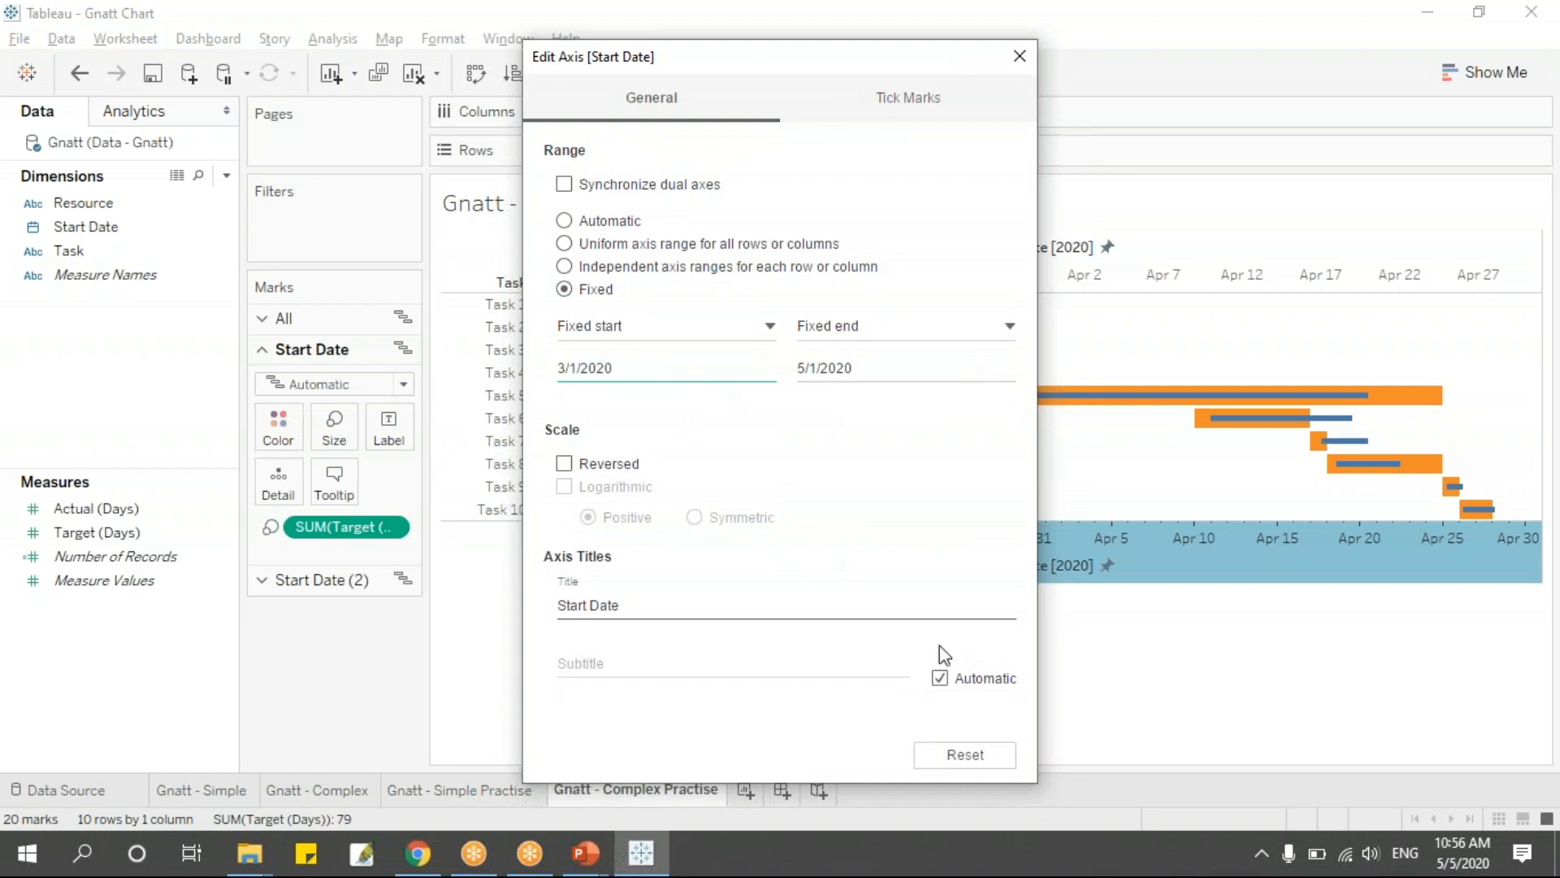
click(1019, 56)
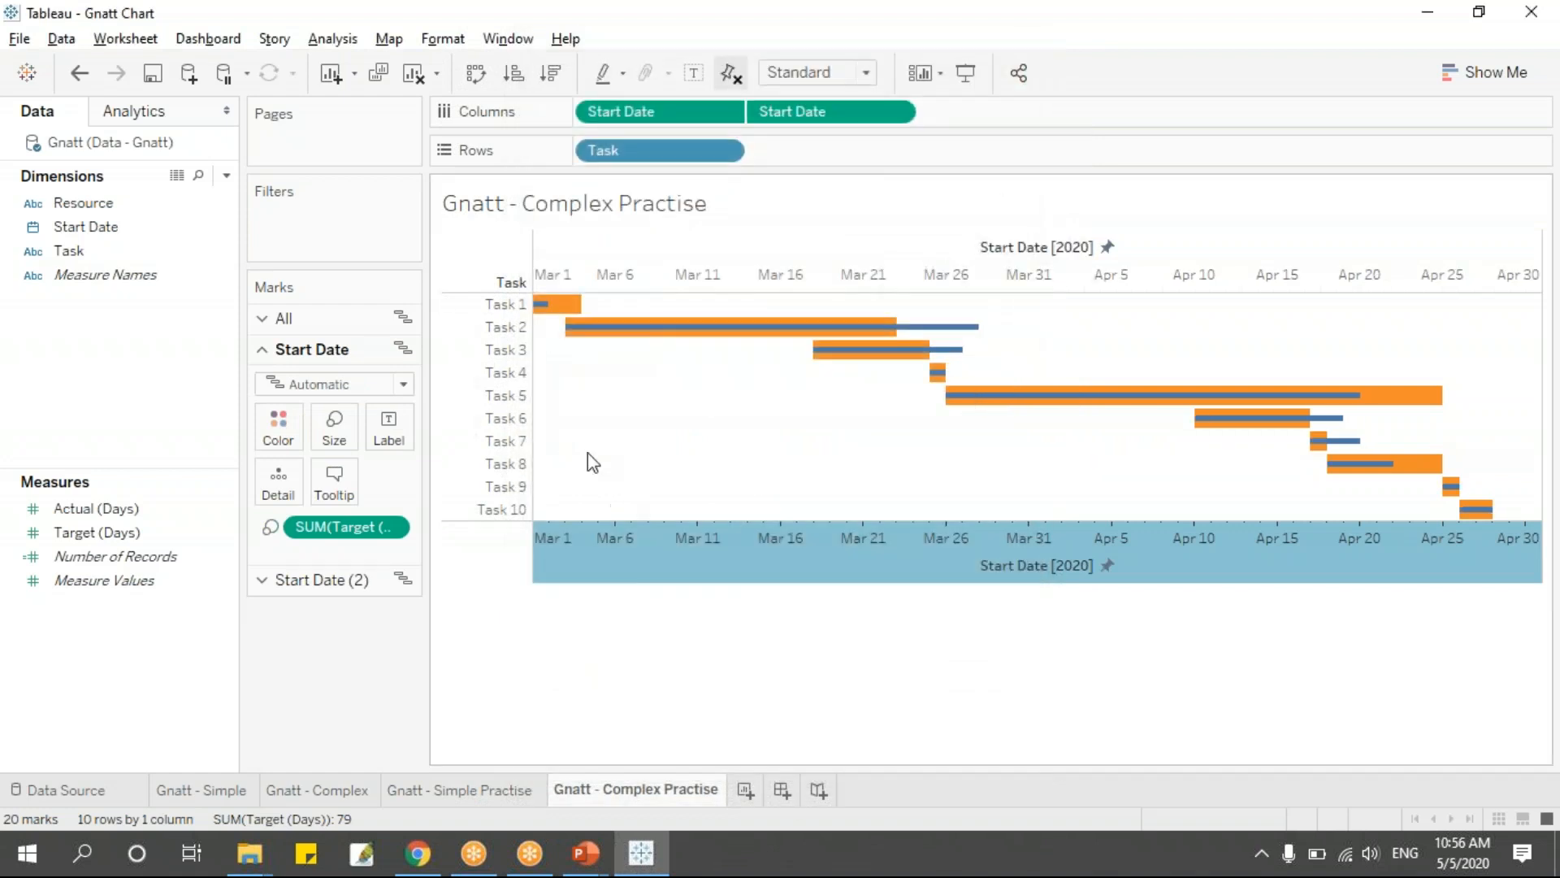
click(634, 502)
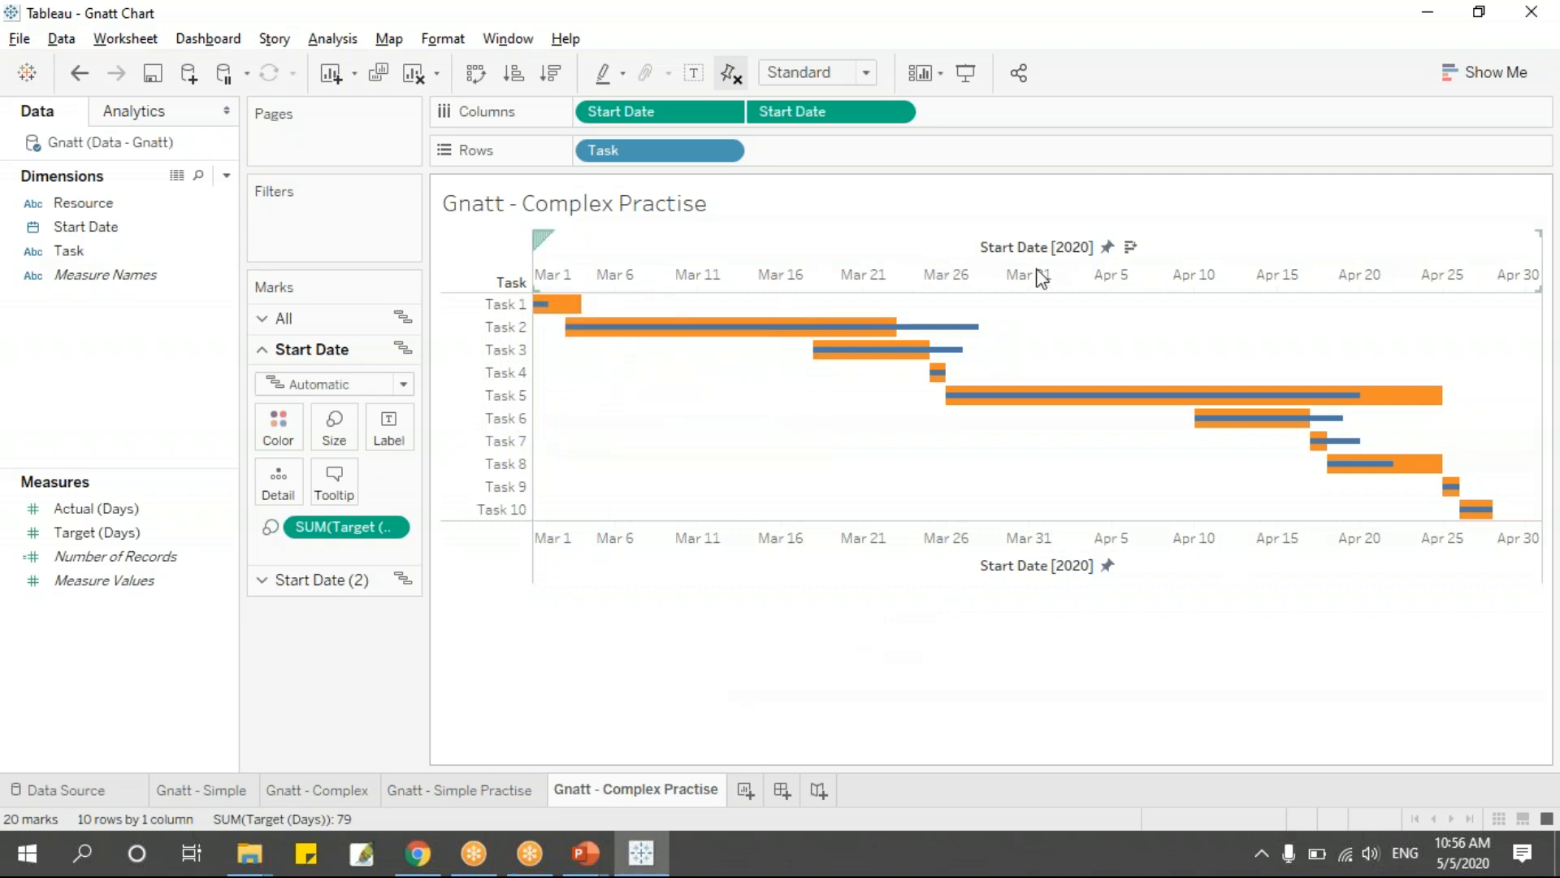
Hide the header of the chart's upper Start Date axis
right_click(612, 284)
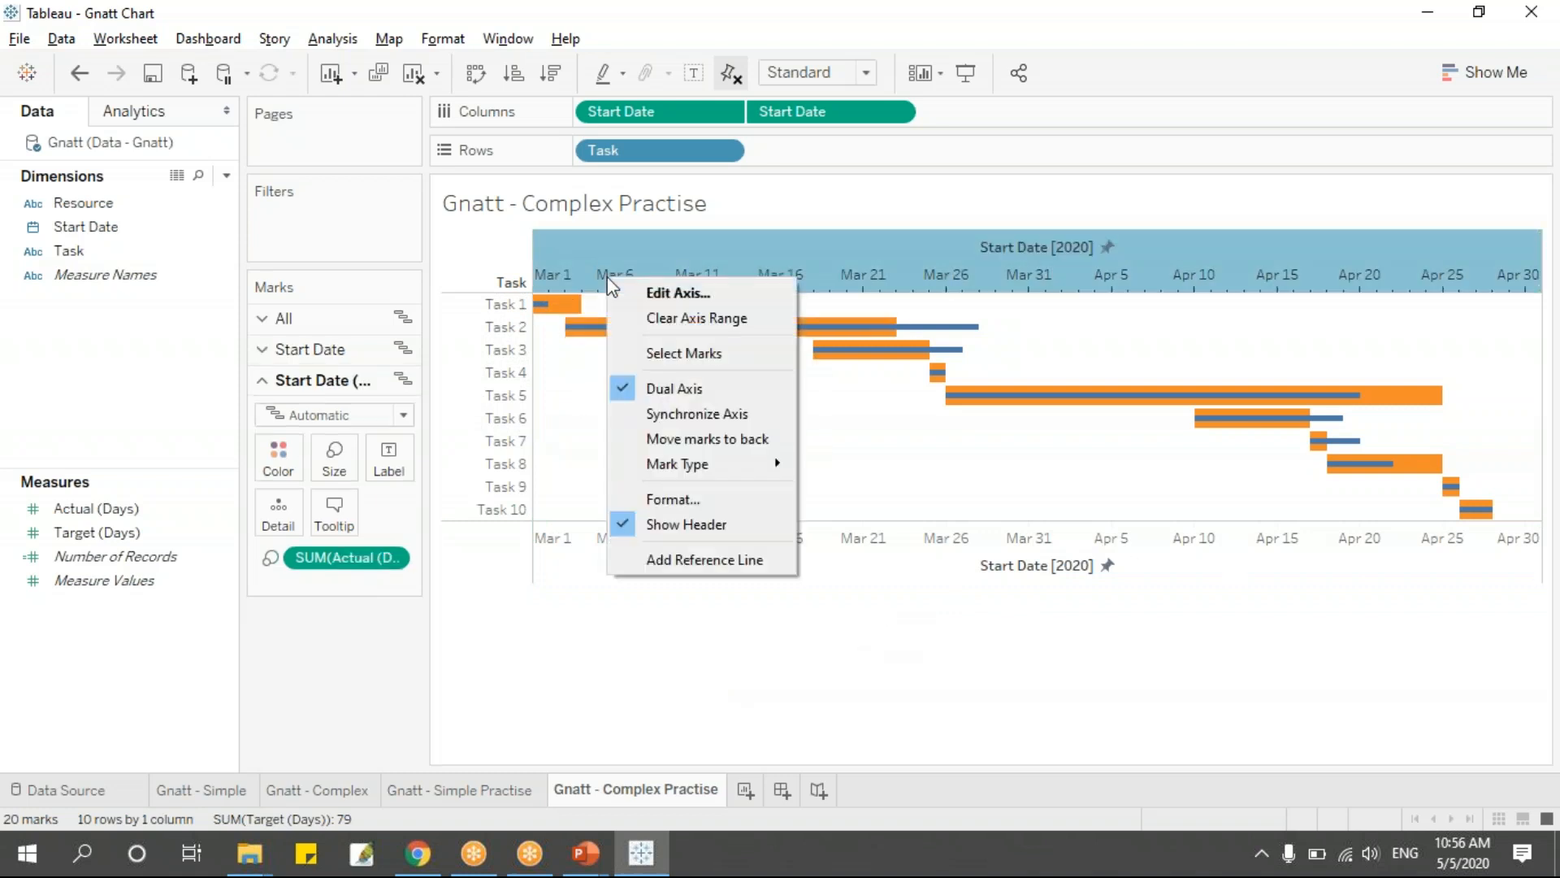
click(705, 524)
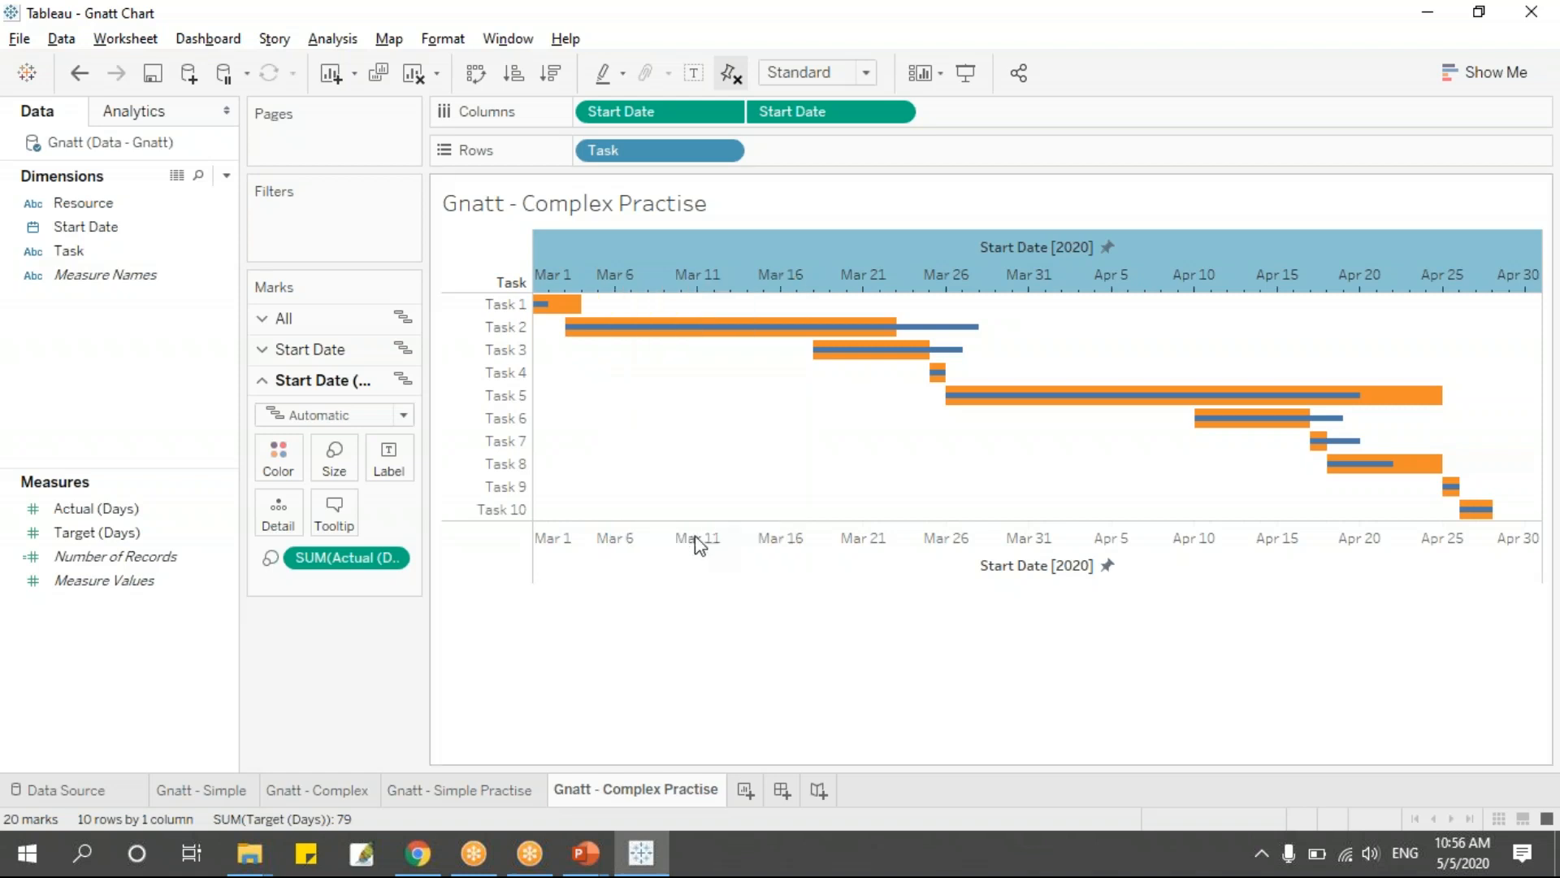
click(788, 641)
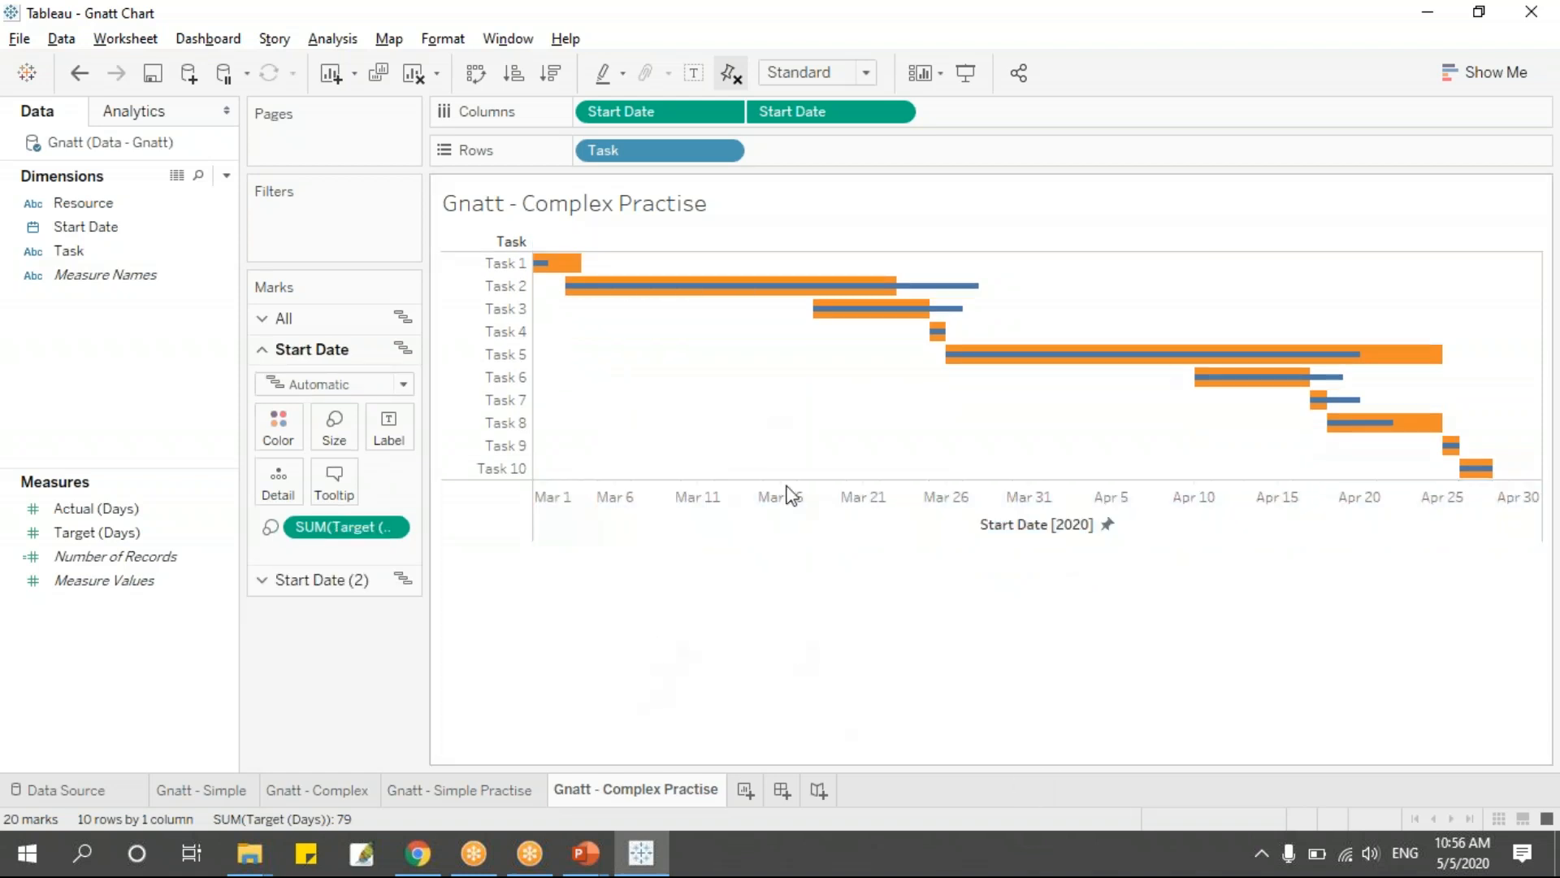
Fit the chart to Entire View and label the Target (Days) bars with Resource
click(868, 75)
click(841, 163)
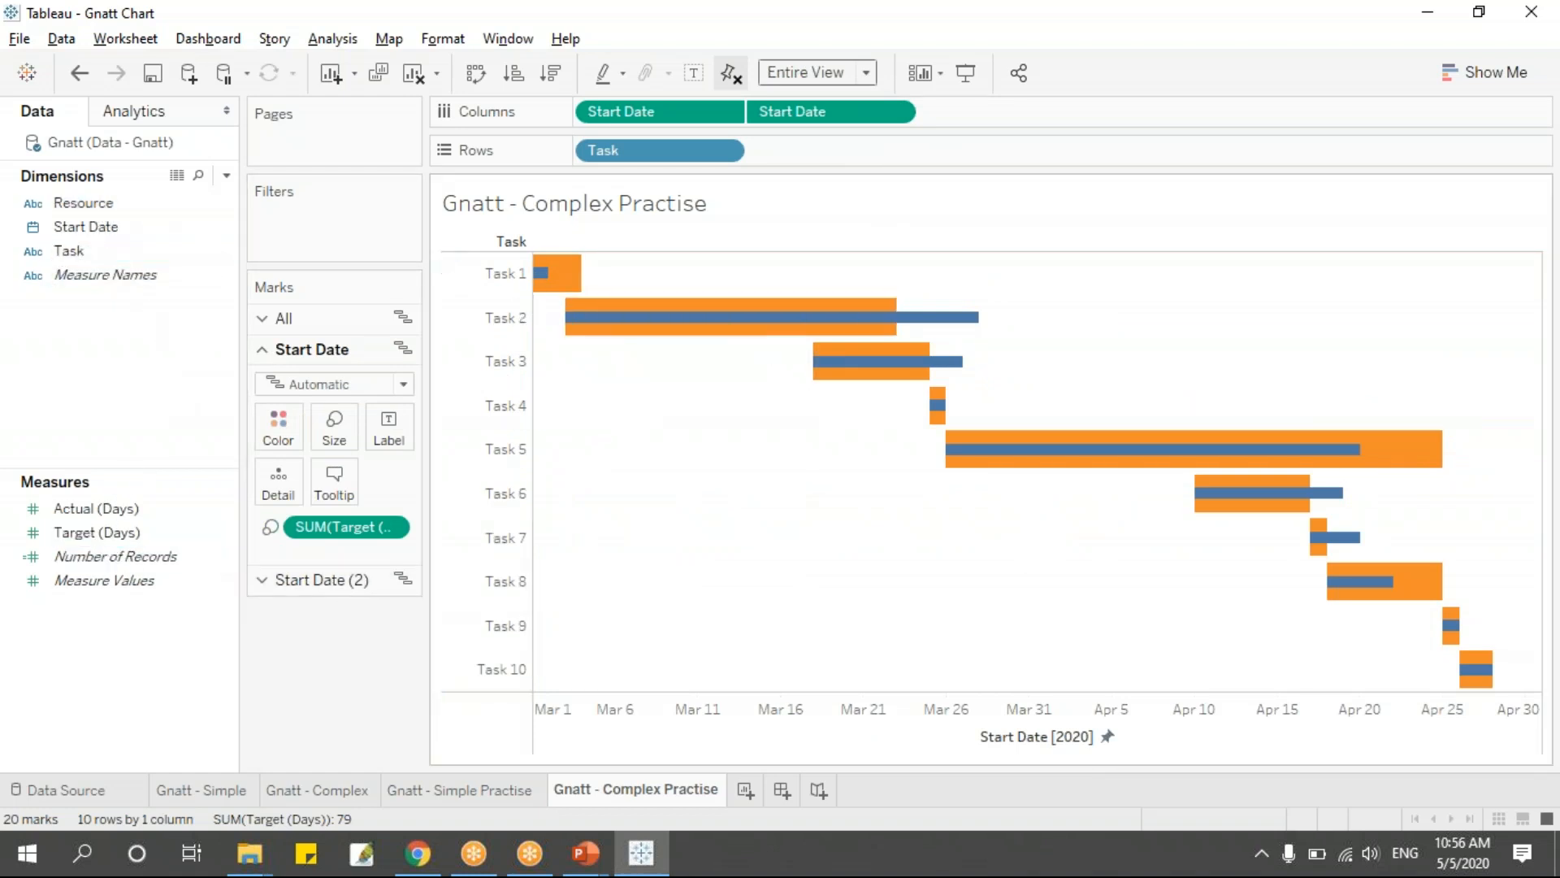
drag(72, 213, 391, 435)
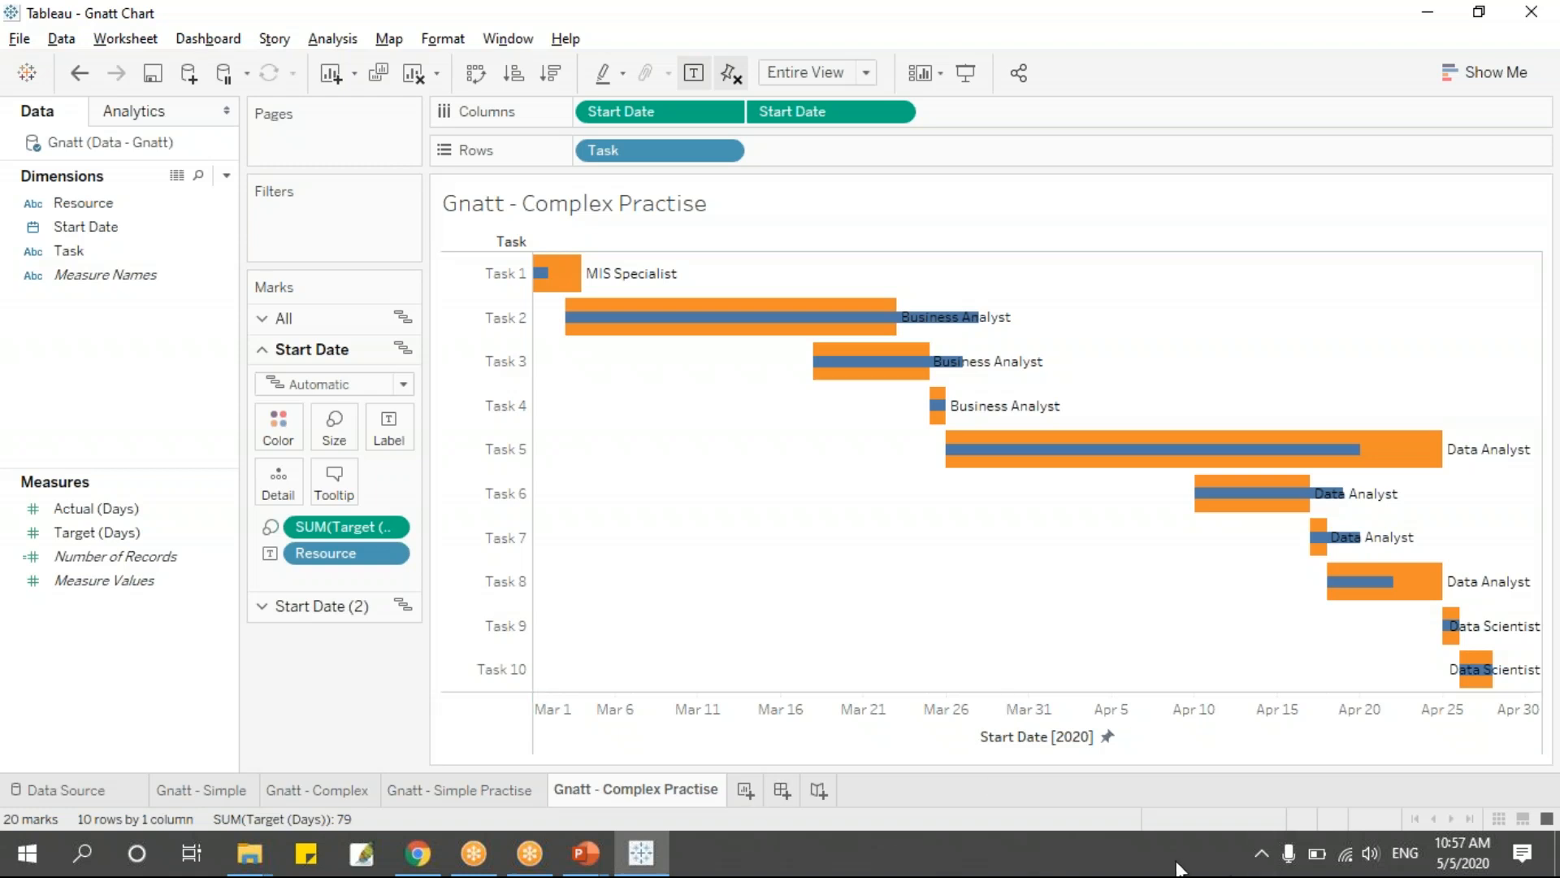
Switch to the running Gantt chart slide show in PowerPoint
click(584, 852)
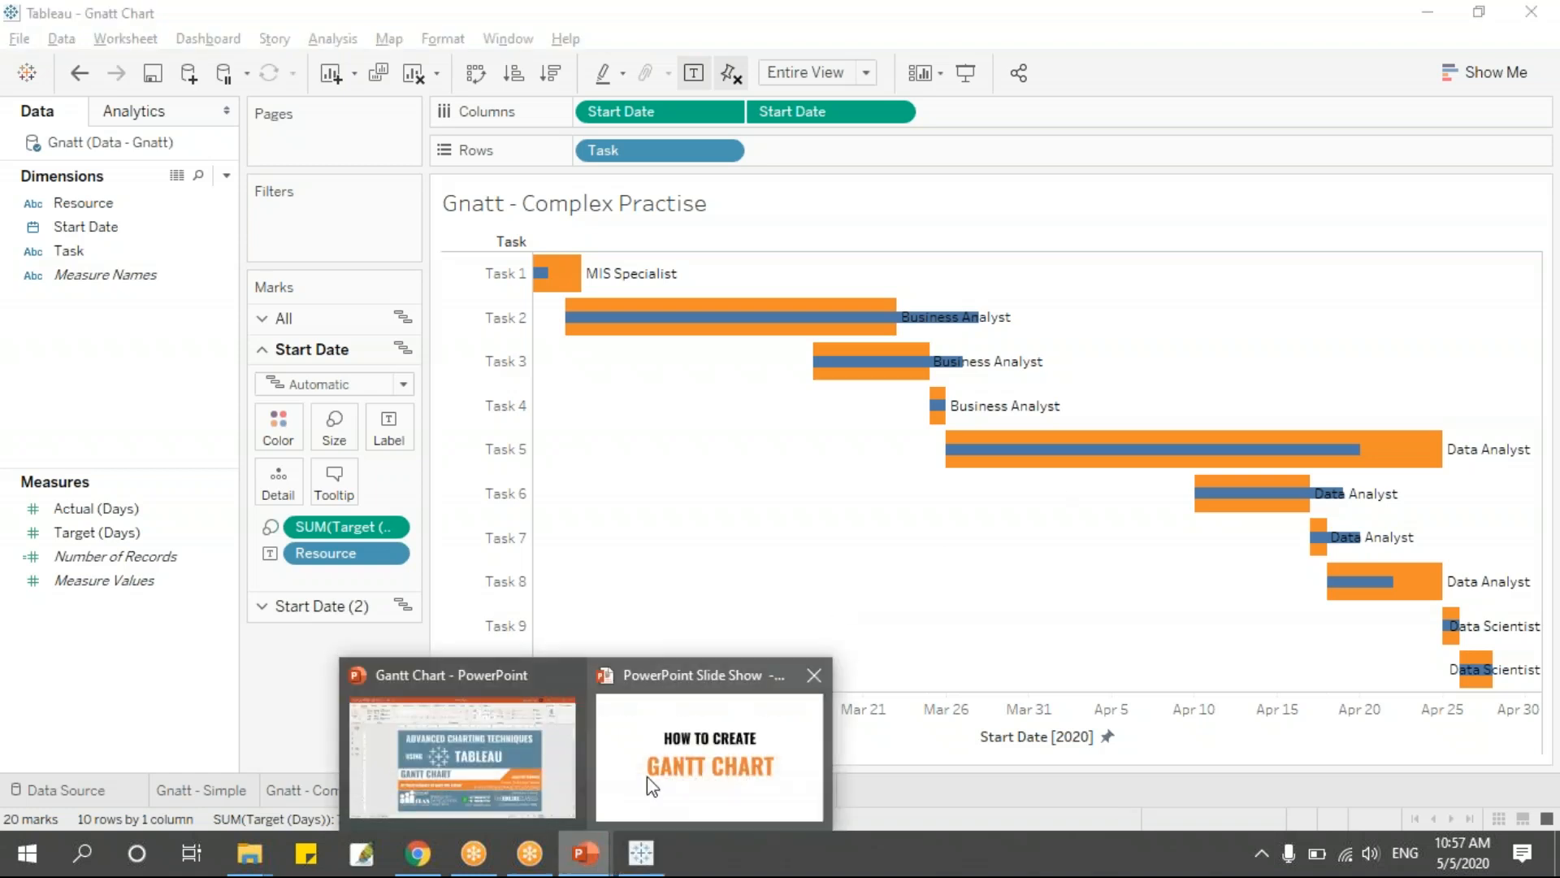
click(647, 777)
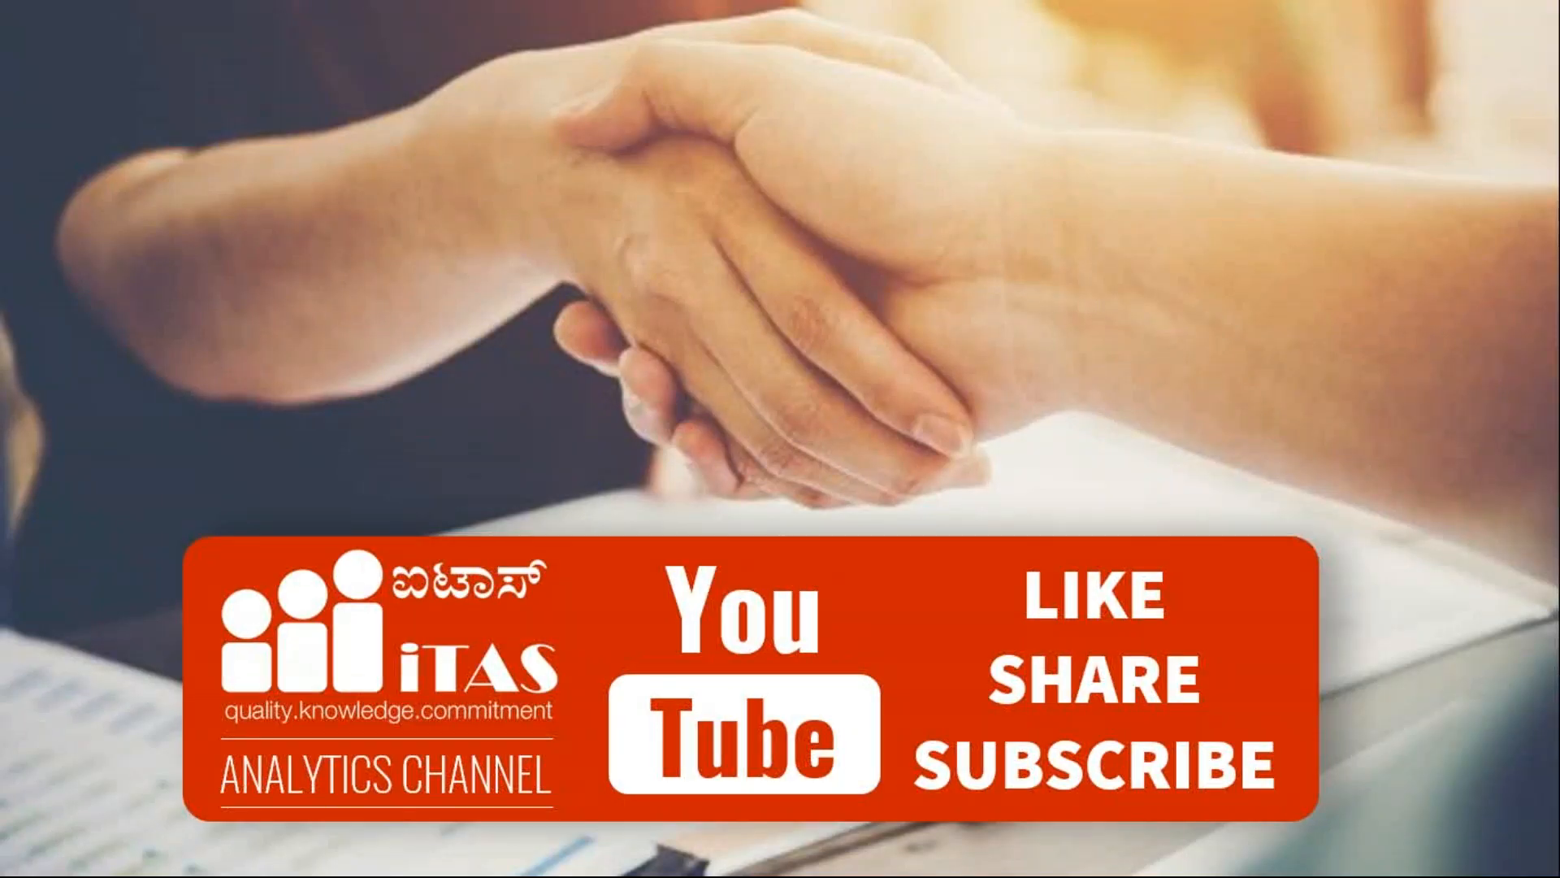